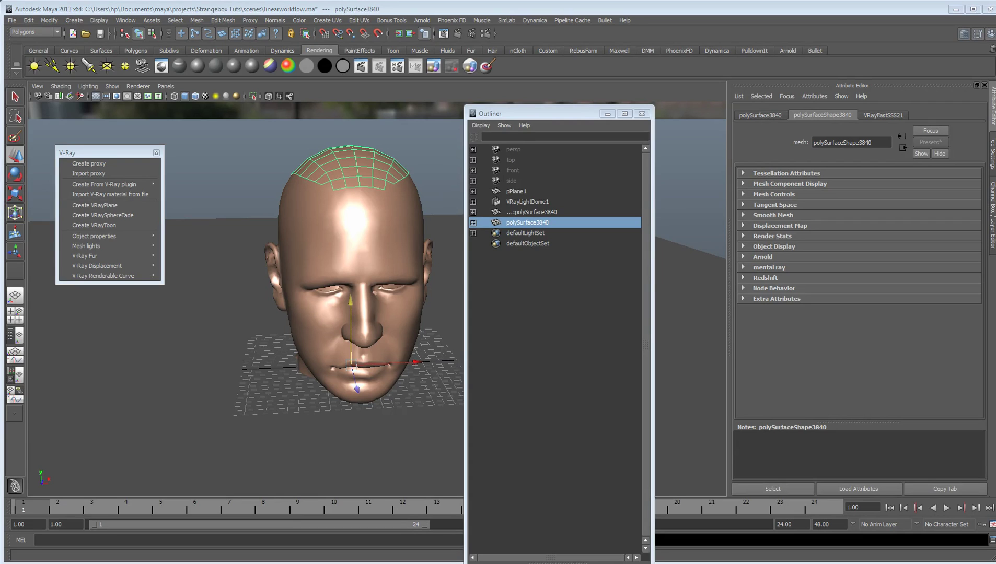
Orbit around the head, duplicate the head mesh, move the copy aside, then delete it
{"action": "left_click_drag", "start_coordinate": [285, 210], "coordinate": [292, 241], "text": "alt"}
{"action": "right_click_drag", "start_coordinate": [292, 242], "coordinate": [408, 239], "text": "alt"}
{"action": "left_click_drag", "start_coordinate": [408, 238], "coordinate": [330, 244], "text": "alt"}
{"action": "left_click_drag", "start_coordinate": [341, 294], "coordinate": [269, 231], "text": "alt"}
{"action": "left_click", "coordinate": [339, 273]}
{"action": "key", "text": "ctrl+d"}
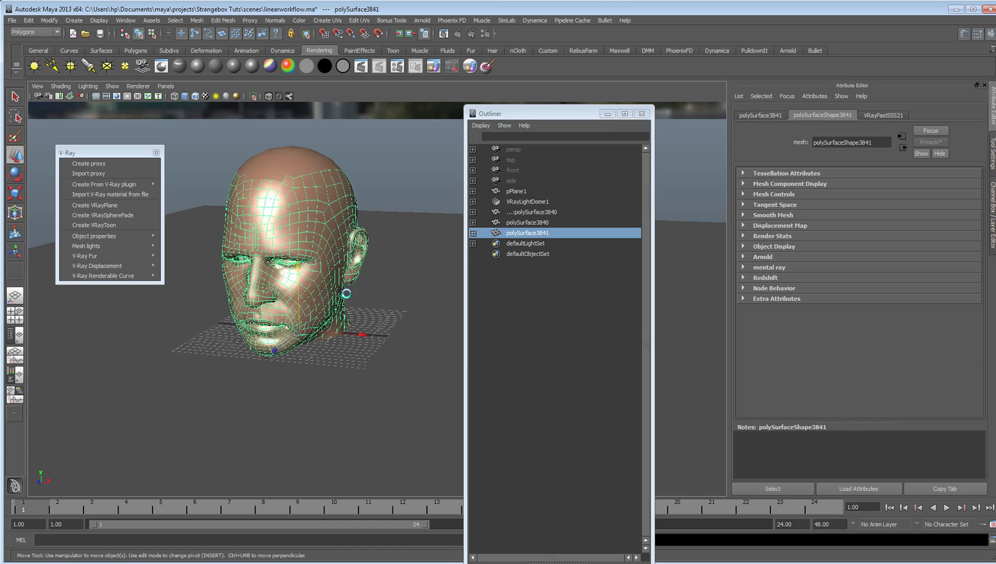
{"action": "left_click_drag", "start_coordinate": [363, 332], "coordinate": [522, 349]}
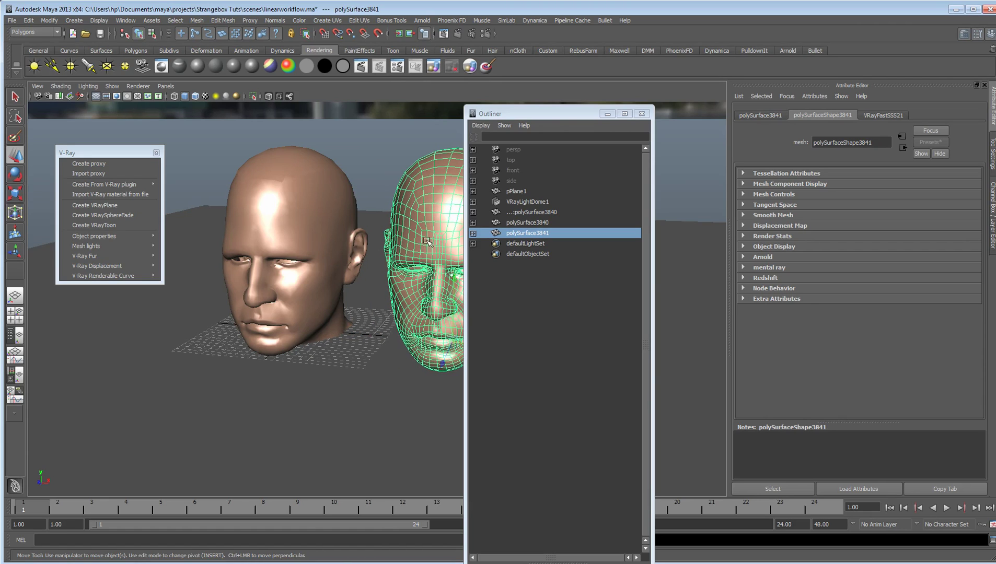
{"action": "left_click_drag", "start_coordinate": [427, 241], "coordinate": [405, 236], "text": "alt"}
{"action": "key", "text": "Delete"}
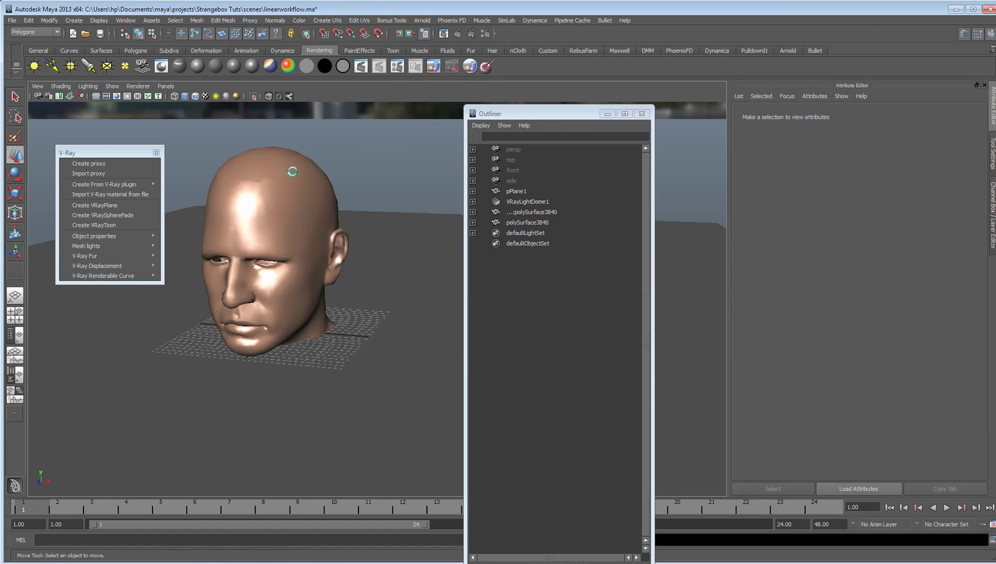
Select the scalp patch on the head and frame it in a three-quarter view
{"action": "left_click", "coordinate": [267, 150]}
{"action": "left_click_drag", "start_coordinate": [266, 209], "coordinate": [289, 211], "text": "alt"}
{"action": "right_click_drag", "start_coordinate": [289, 211], "coordinate": [399, 211], "text": "alt"}
{"action": "left_click_drag", "start_coordinate": [399, 211], "coordinate": [423, 240], "text": "alt"}
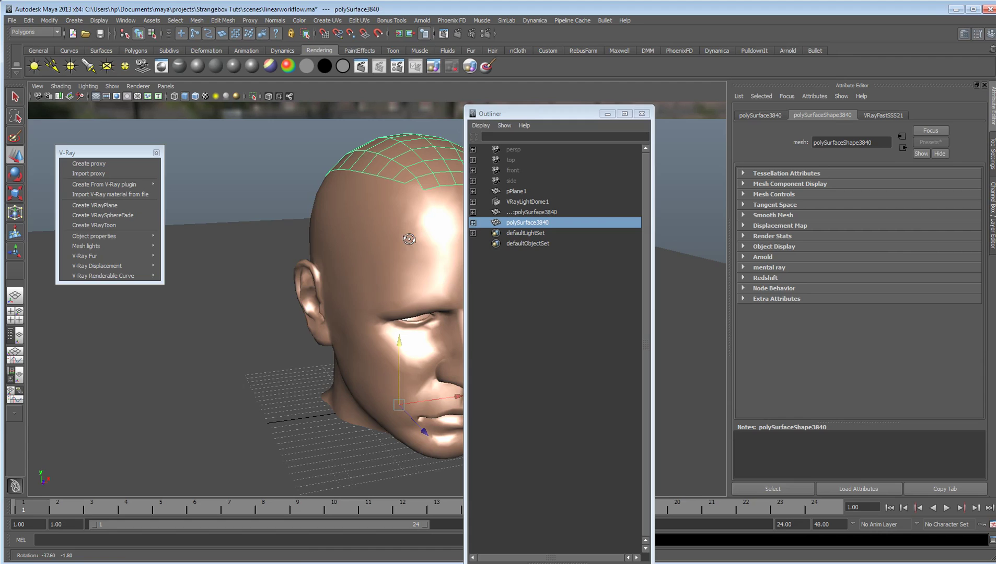
{"action": "left_click", "coordinate": [156, 152]}
{"action": "middle_click_drag", "start_coordinate": [358, 211], "coordinate": [204, 199], "text": "alt"}
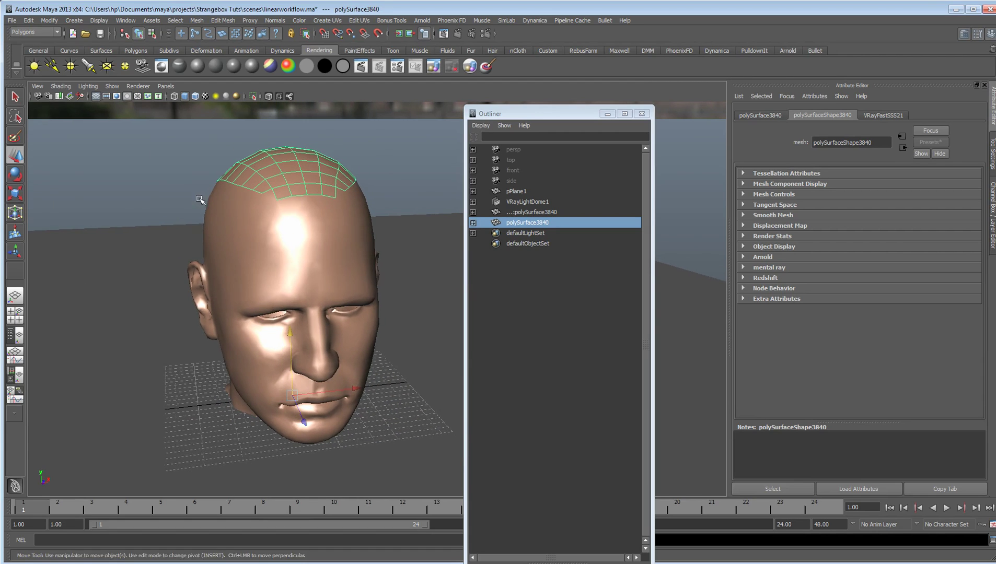
{"action": "scroll", "coordinate": [204, 199], "scroll_direction": "down", "scroll_amount": 1}
Tear off the Create > V-Ray submenu as a floating window and move it aside
{"action": "left_click", "coordinate": [75, 21]}
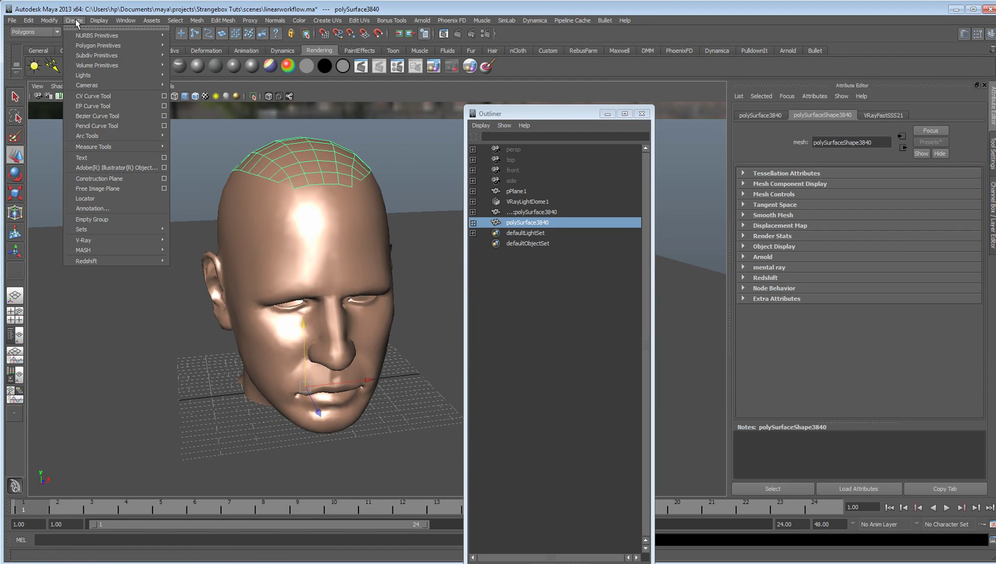
{"action": "mouse_move", "coordinate": [107, 242]}
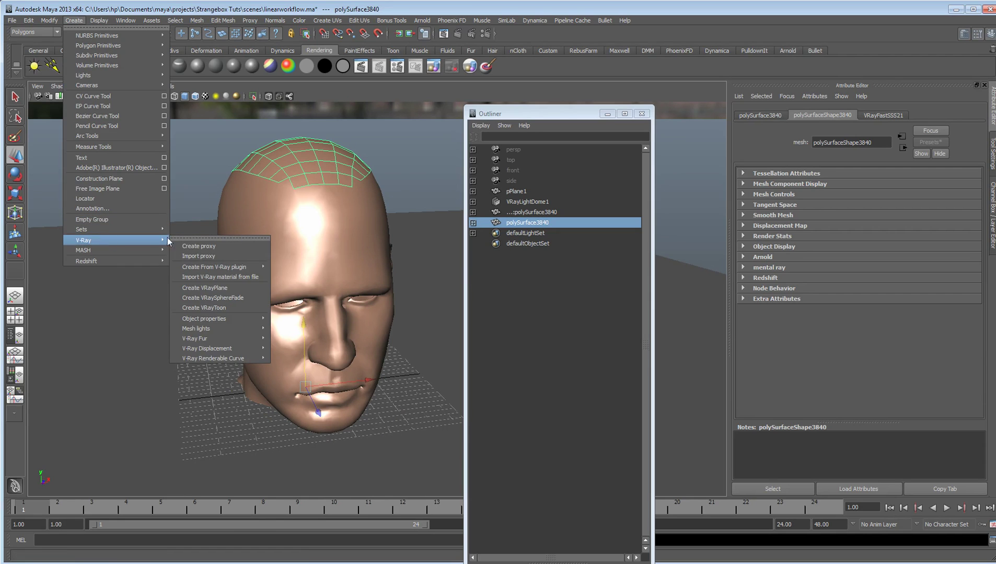
{"action": "left_click", "coordinate": [190, 238]}
{"action": "left_click_drag", "start_coordinate": [196, 228], "coordinate": [96, 92]}
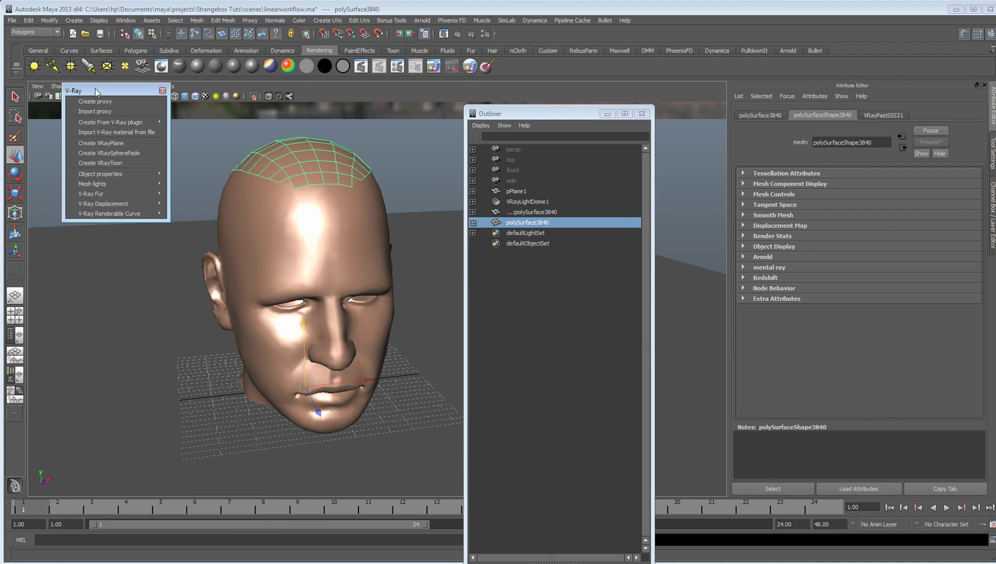
{"action": "mouse_move", "coordinate": [91, 194]}
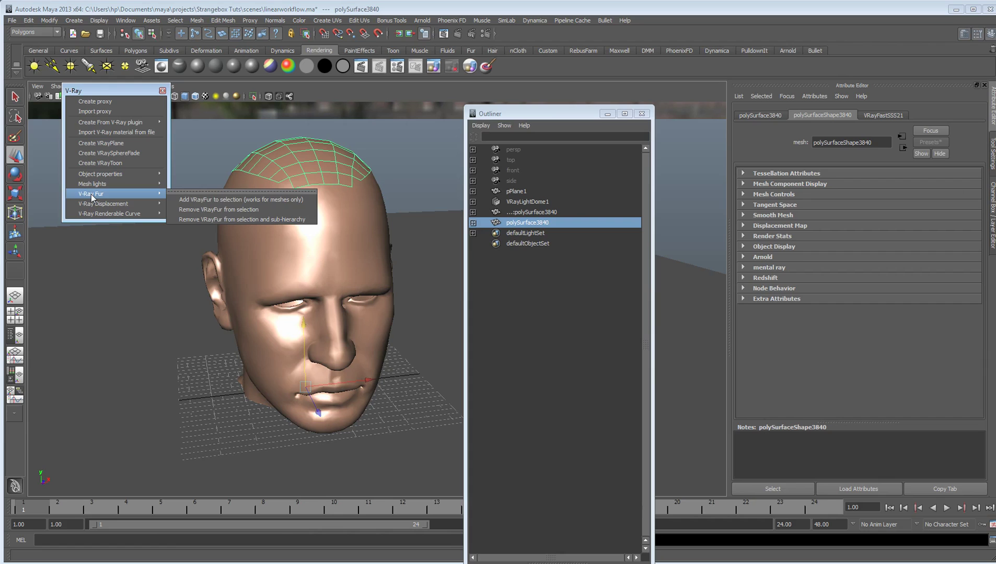
Add VRayFur to the scalp, then set fur Length to 4.167 and Bend to 0.208
{"action": "left_click", "coordinate": [210, 199]}
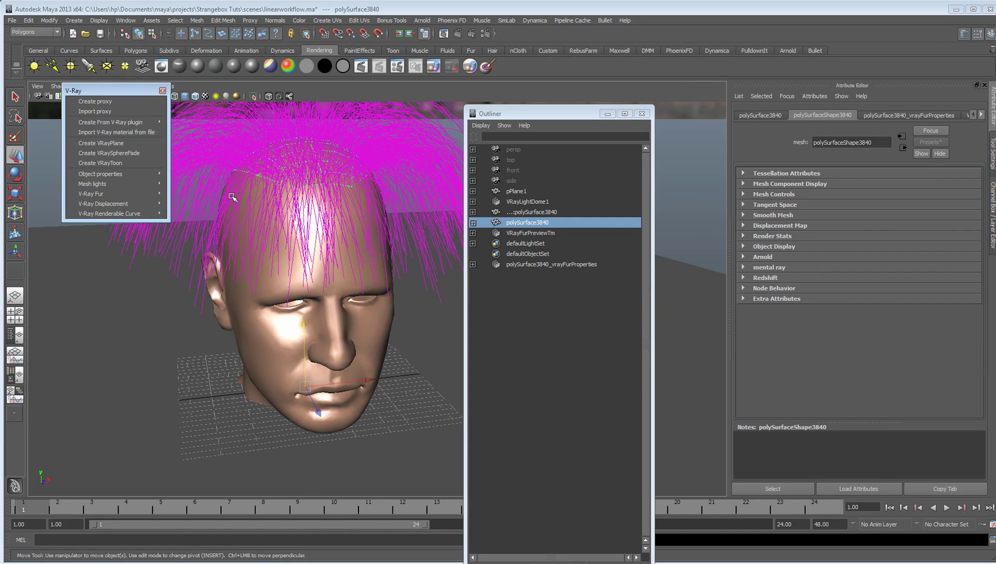
{"action": "left_click_drag", "start_coordinate": [243, 177], "coordinate": [283, 201], "text": "alt"}
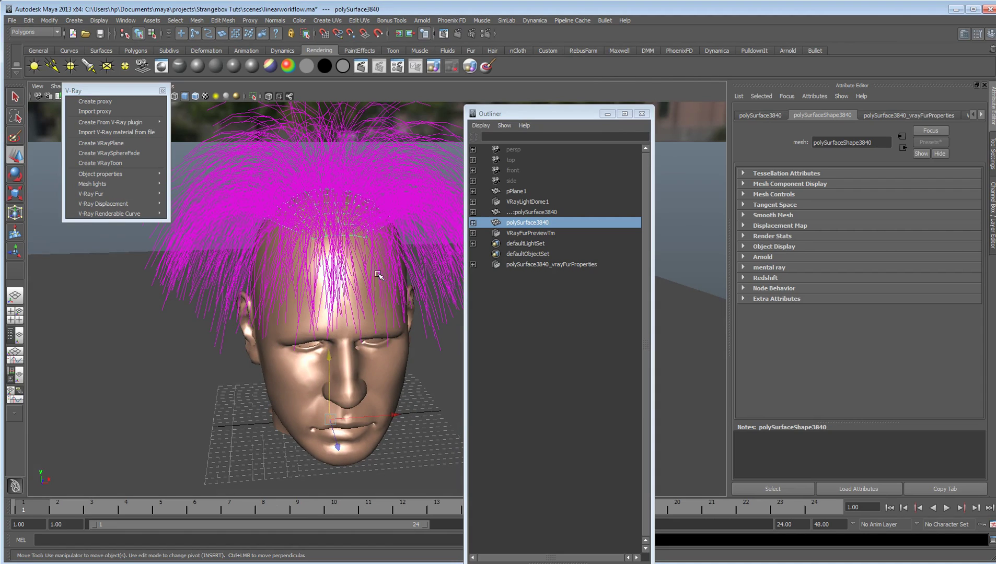
{"action": "left_click", "coordinate": [531, 265]}
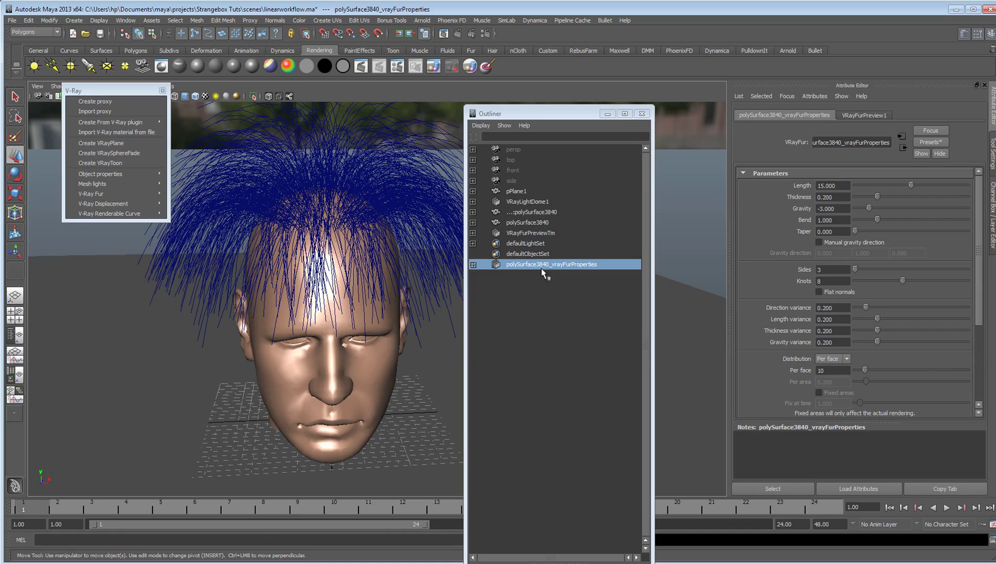
{"action": "left_click_drag", "start_coordinate": [911, 183], "coordinate": [859, 224]}
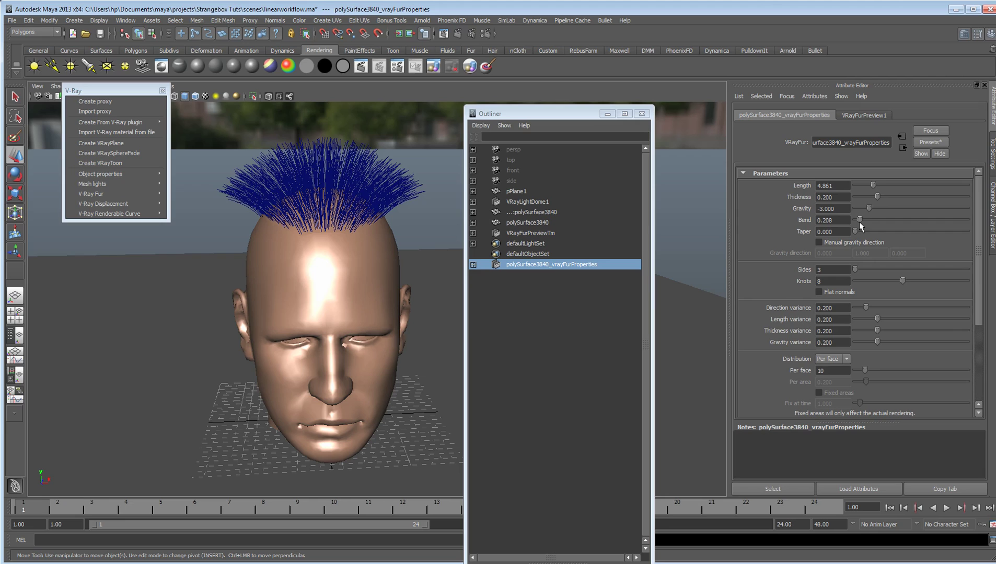
{"action": "left_click_drag", "start_coordinate": [872, 186], "coordinate": [869, 184]}
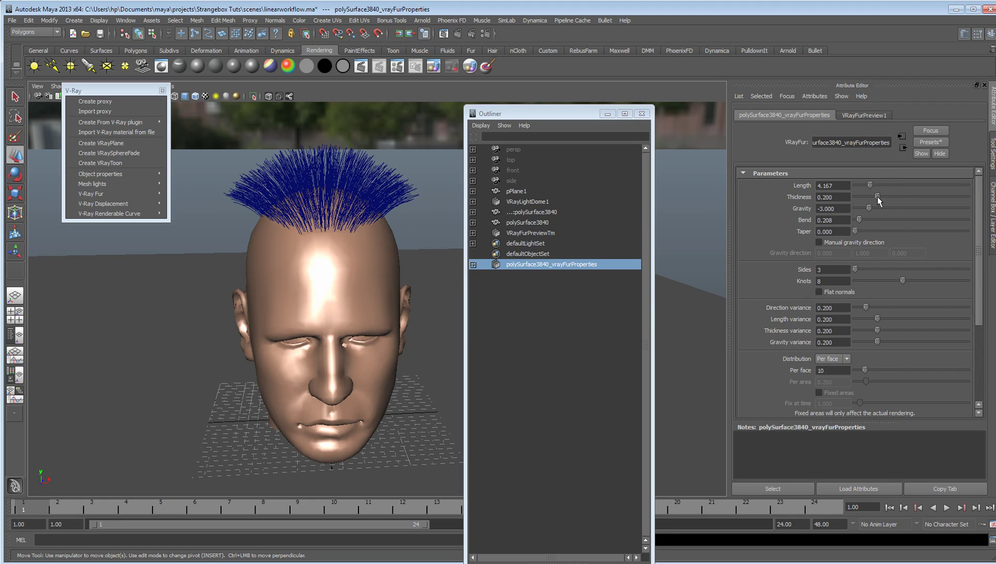
Render the full frame with region render off, then thin strands to thickness 0.014, taper 0.060
{"action": "left_click", "coordinate": [469, 66]}
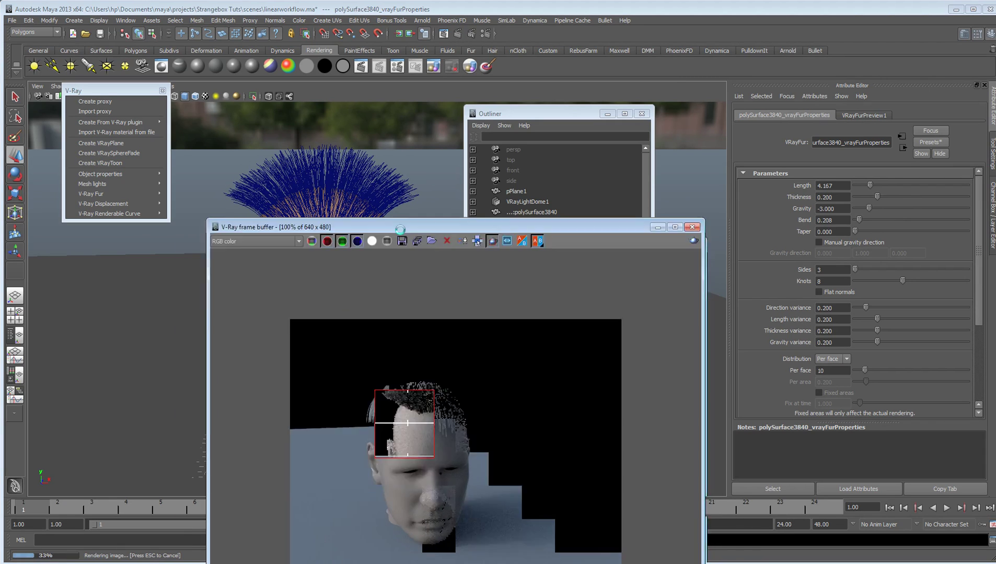
{"action": "key", "text": "Escape"}
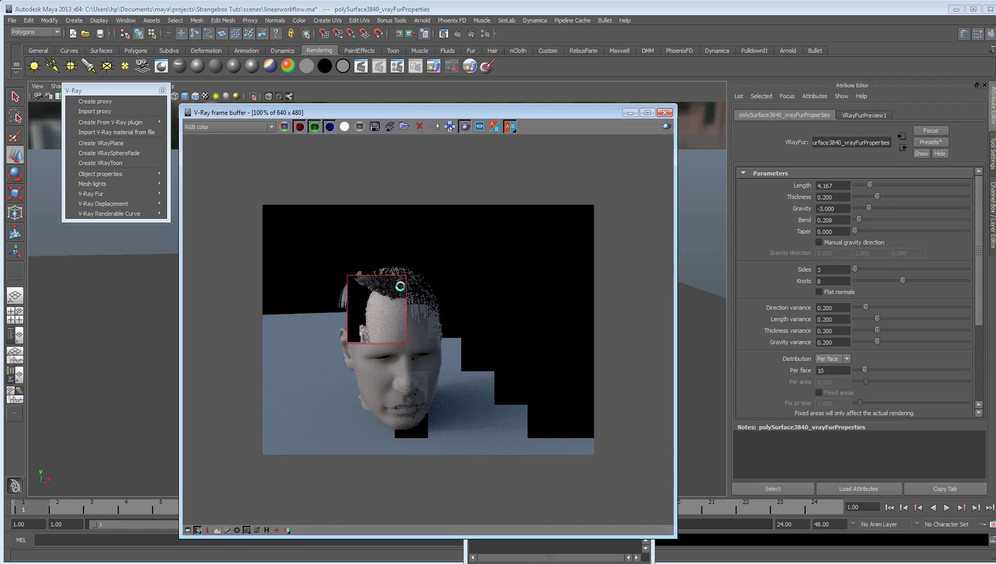
{"action": "left_click", "coordinate": [466, 129]}
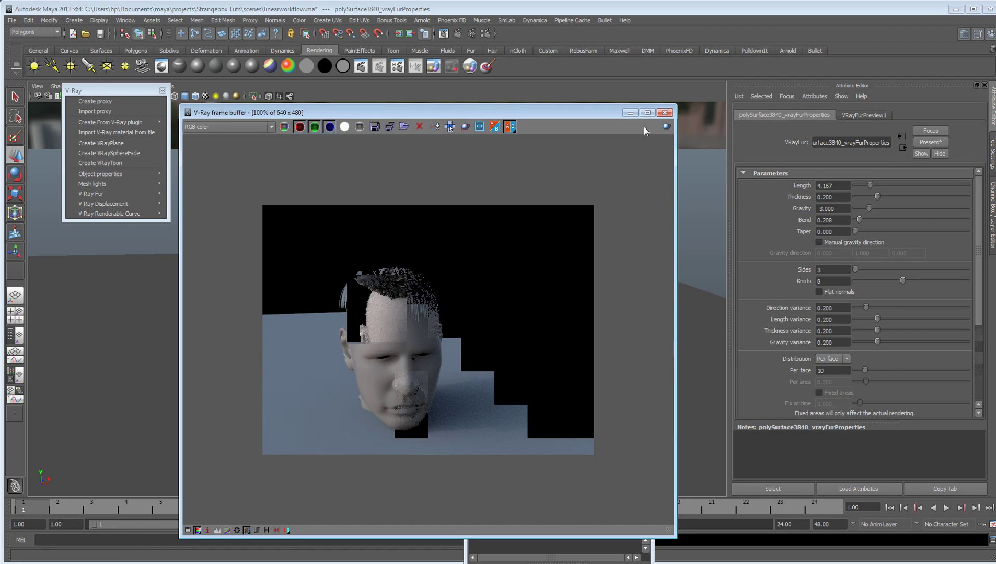
{"action": "left_click", "coordinate": [664, 127]}
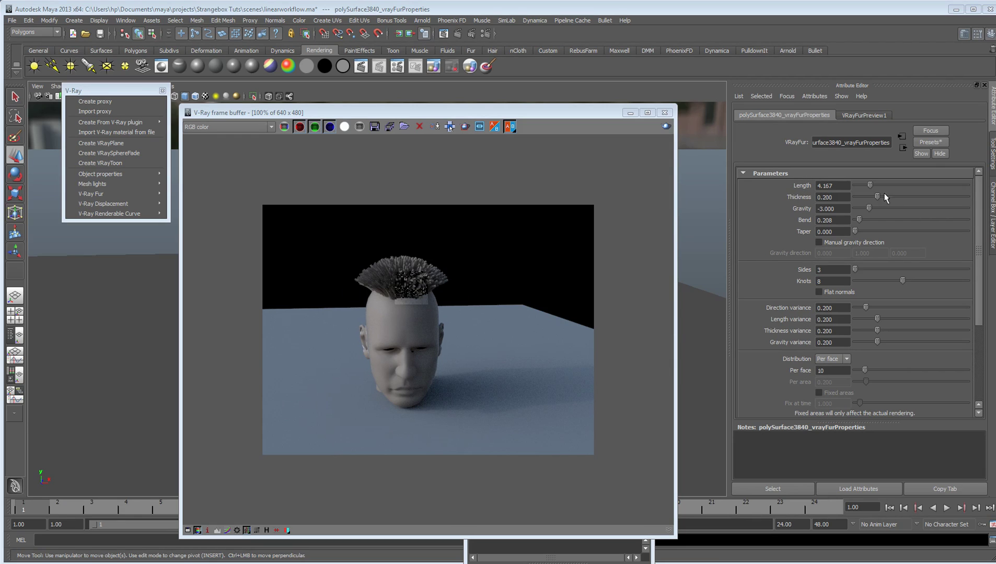
{"action": "left_click_drag", "start_coordinate": [877, 196], "coordinate": [864, 198]}
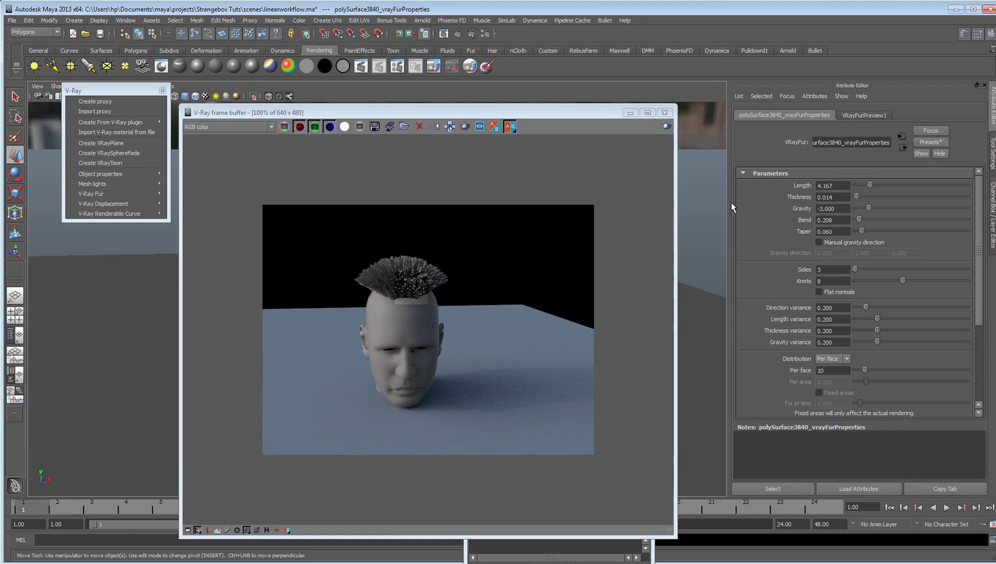
Re-render the thinner mohawk, then move the frame buffer aside and select the fur preview
{"action": "left_click", "coordinate": [665, 126]}
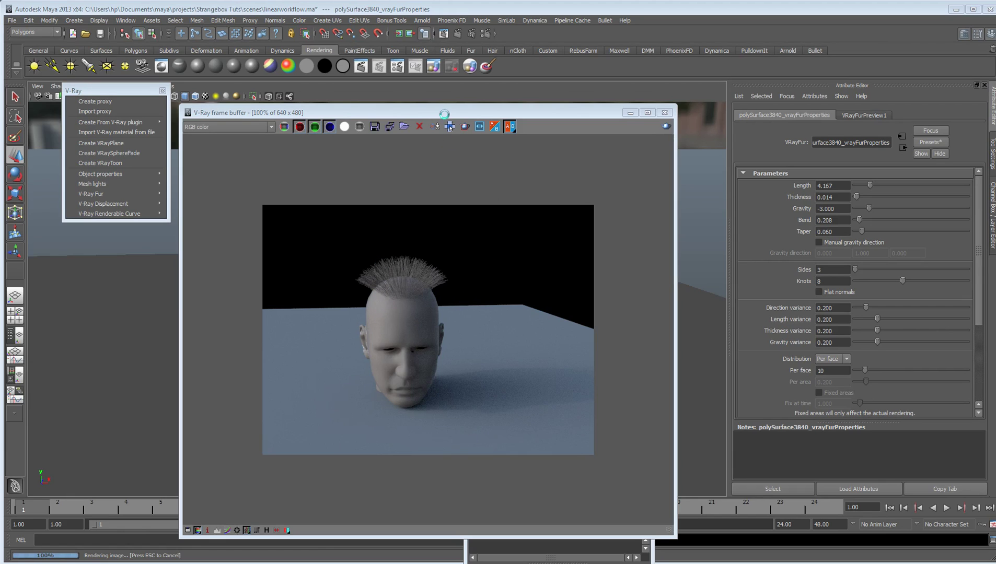
{"action": "left_click_drag", "start_coordinate": [448, 115], "coordinate": [645, 109]}
{"action": "left_click_drag", "start_coordinate": [240, 300], "coordinate": [303, 268], "text": "alt"}
{"action": "left_click", "coordinate": [196, 281]}
Set the fur to 24 strands per face in the vrayFurProperties settings
{"action": "left_click_drag", "start_coordinate": [675, 108], "coordinate": [507, 72]}
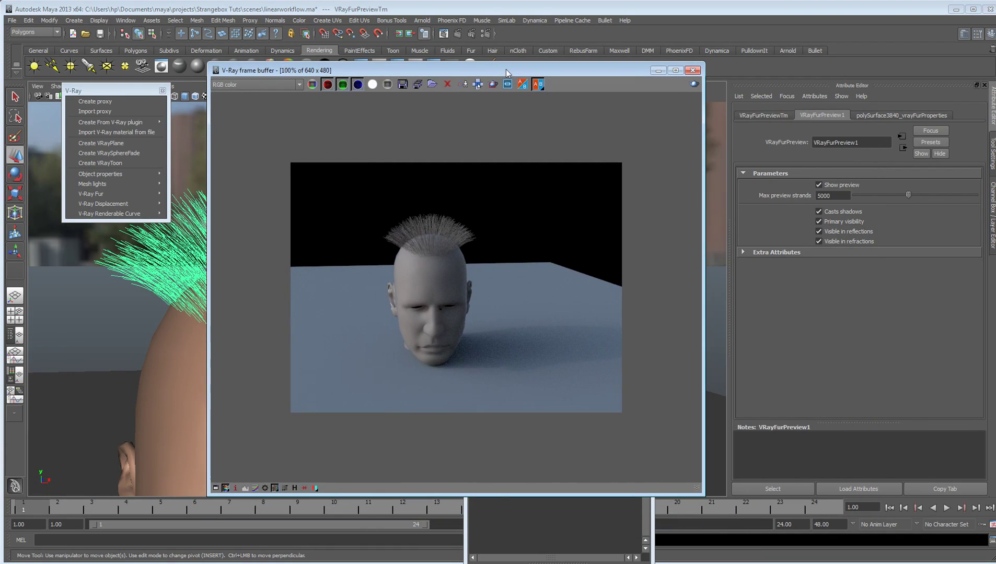
{"action": "left_click", "coordinate": [839, 195]}
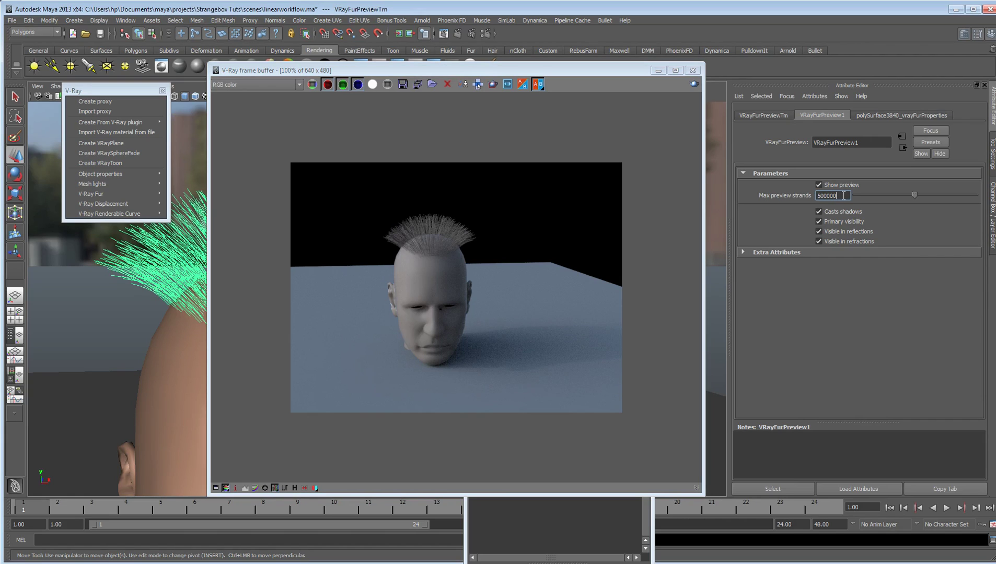
{"action": "left_click_drag", "start_coordinate": [411, 70], "coordinate": [514, 84]}
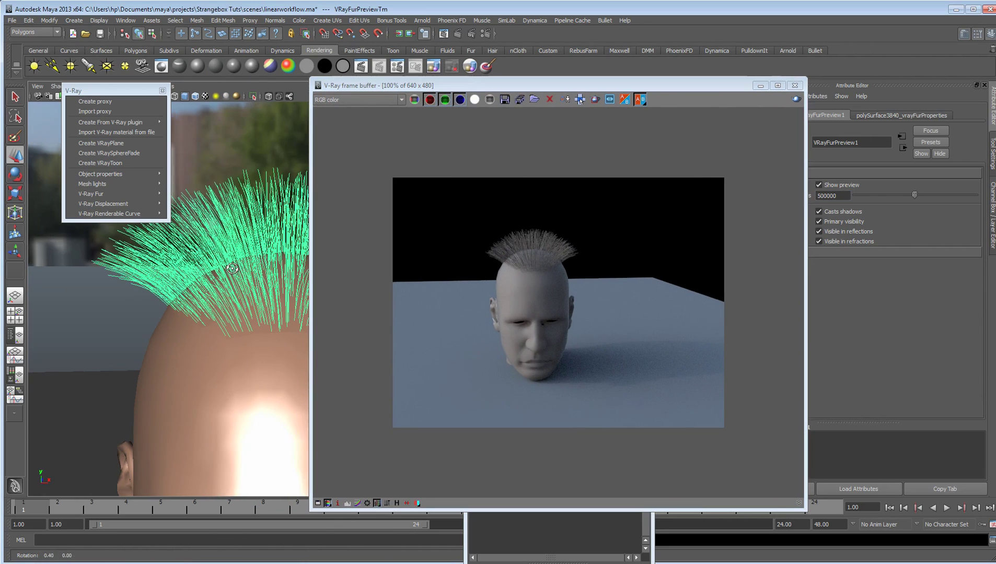
{"action": "left_click", "coordinate": [902, 115]}
{"action": "left_click_drag", "start_coordinate": [711, 85], "coordinate": [658, 79]}
{"action": "scroll", "coordinate": [890, 366], "scroll_direction": "down", "scroll_amount": 2}
{"action": "left_click_drag", "start_coordinate": [864, 339], "coordinate": [882, 346]}
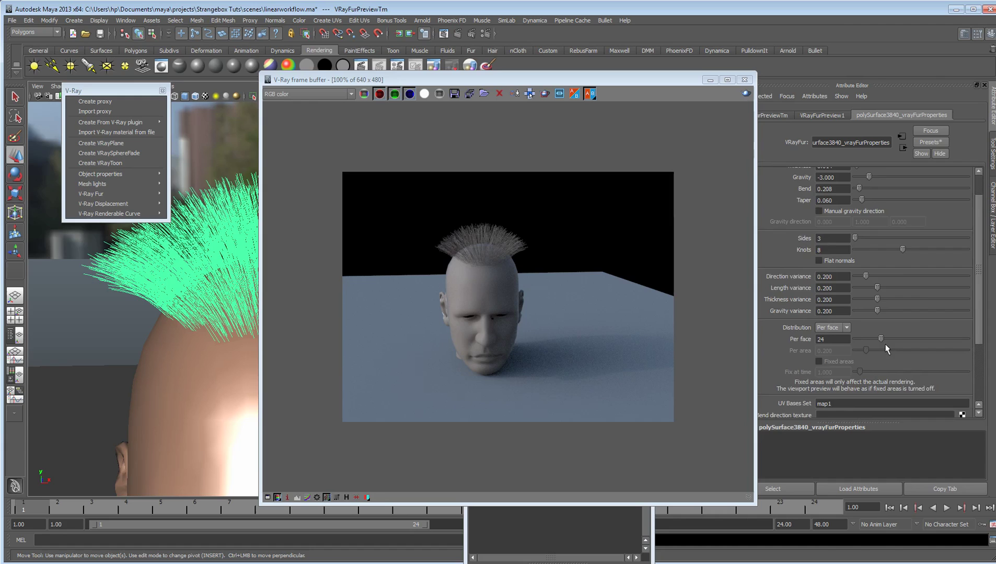
Raise the fur Bend to 1.204 and reframe the viewport on the drooping hair
{"action": "scroll", "coordinate": [928, 297], "scroll_direction": "up", "scroll_amount": 3}
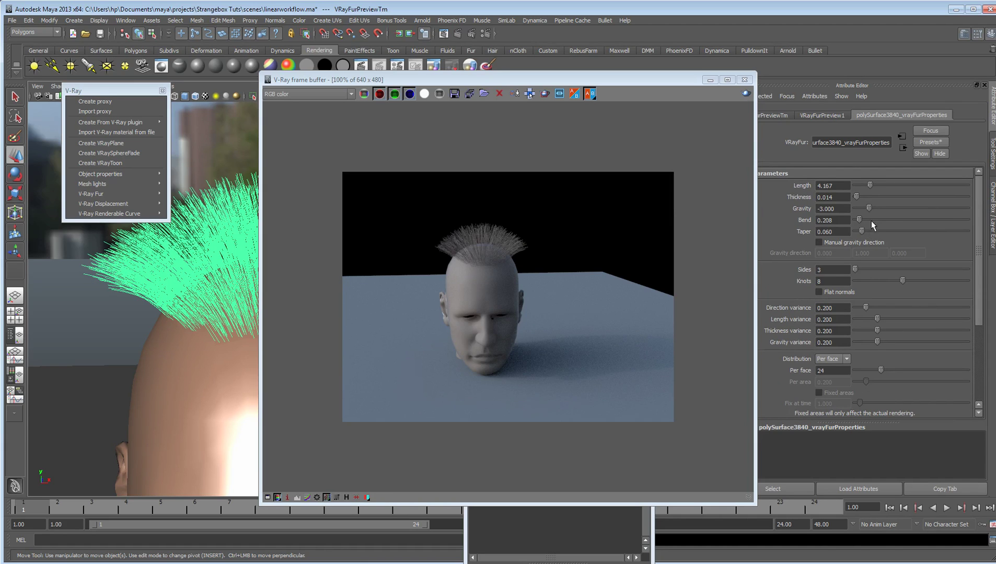
{"action": "left_click_drag", "start_coordinate": [863, 219], "coordinate": [884, 221]}
{"action": "left_click_drag", "start_coordinate": [540, 82], "coordinate": [794, 95]}
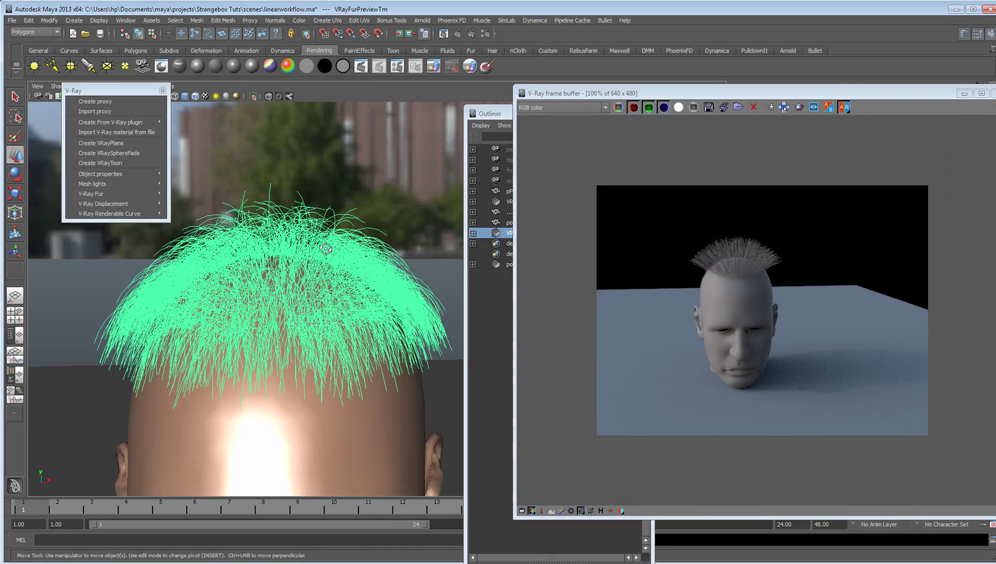
{"action": "scroll", "coordinate": [338, 170], "scroll_direction": "up", "scroll_amount": 5}
{"action": "middle_click_drag", "start_coordinate": [338, 170], "coordinate": [302, 199], "text": "alt"}
{"action": "scroll", "coordinate": [302, 199], "scroll_direction": "up", "scroll_amount": 2}
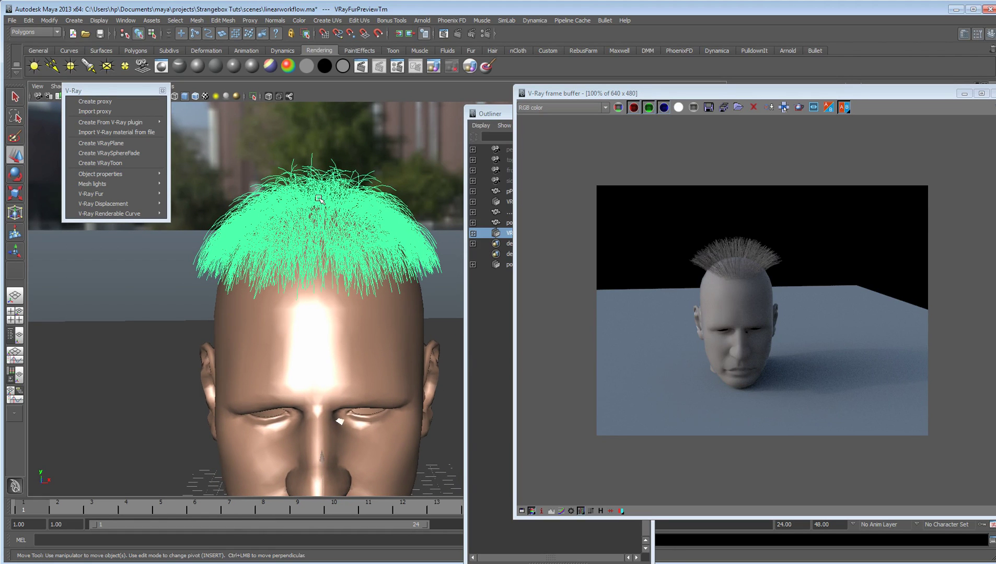
Open the Hypershade and create a VRay Blend Mtl, VRayBlendMtl1
{"action": "left_click", "coordinate": [126, 20]}
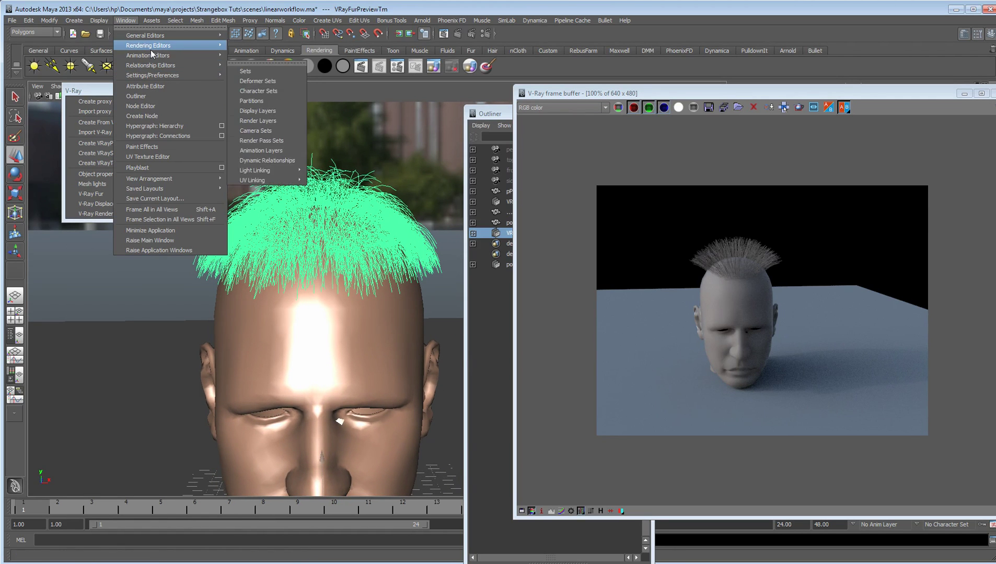
{"action": "mouse_move", "coordinate": [172, 45]}
{"action": "left_click", "coordinate": [282, 71]}
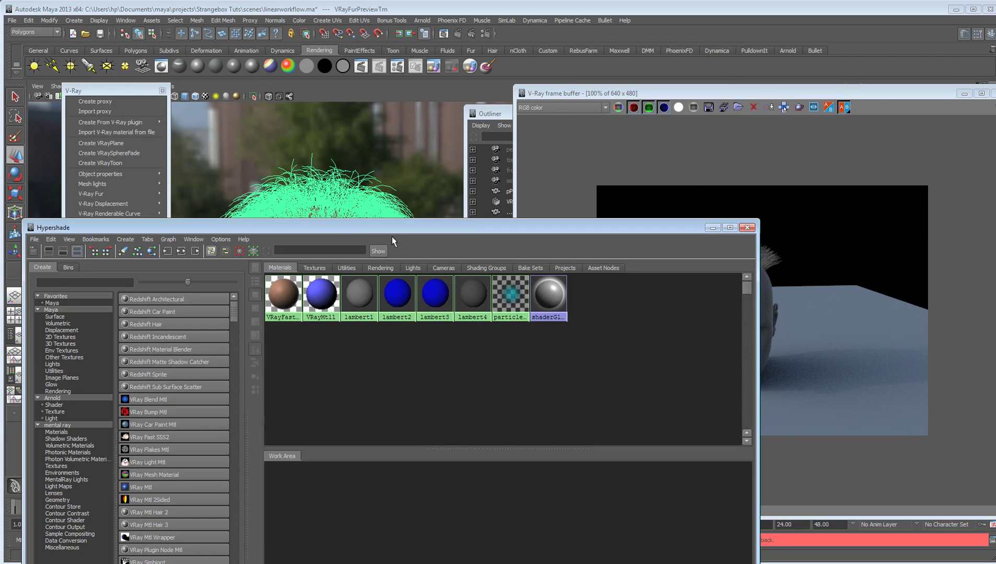
{"action": "left_click_drag", "start_coordinate": [382, 227], "coordinate": [428, 114]}
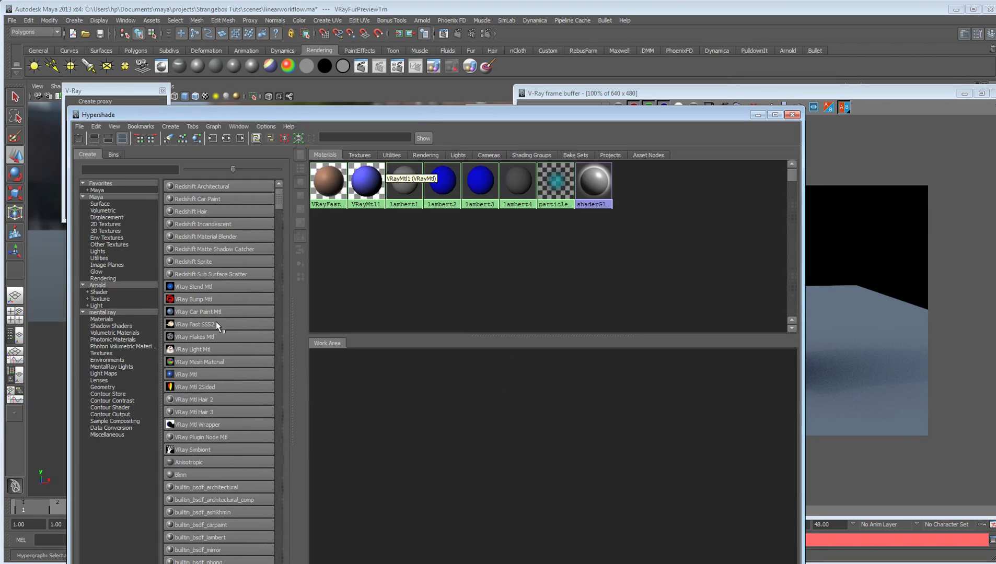
{"action": "left_click", "coordinate": [213, 286]}
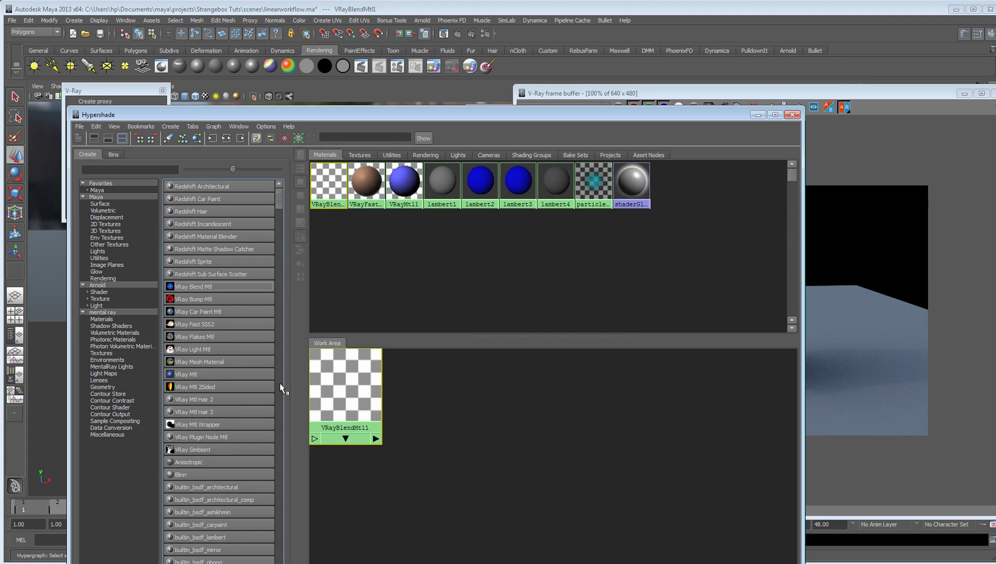
Select the head fur, create a new VRay Mtl, and select VRayMtl2
{"action": "left_click_drag", "start_coordinate": [388, 120], "coordinate": [400, 364]}
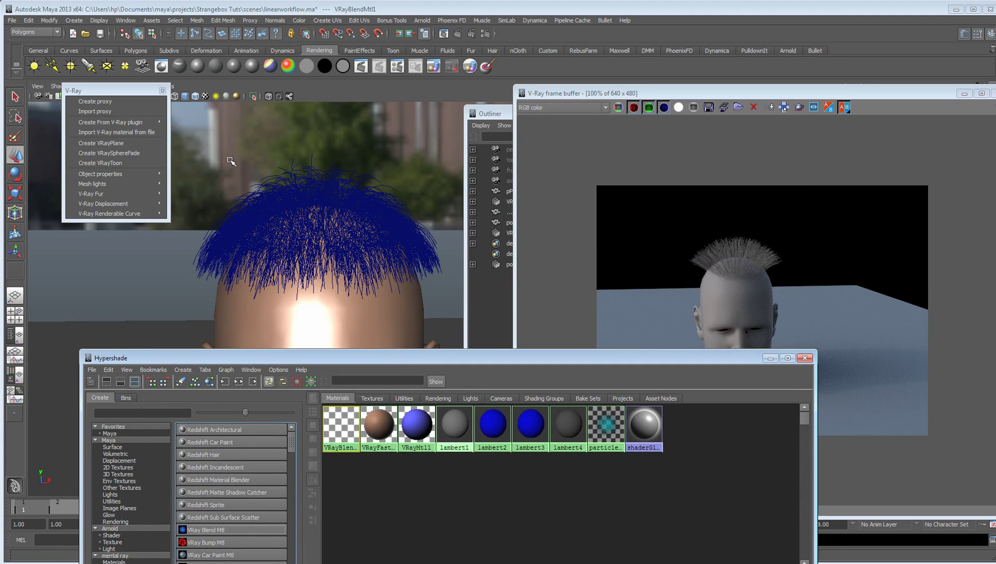
{"action": "left_click", "coordinate": [249, 212]}
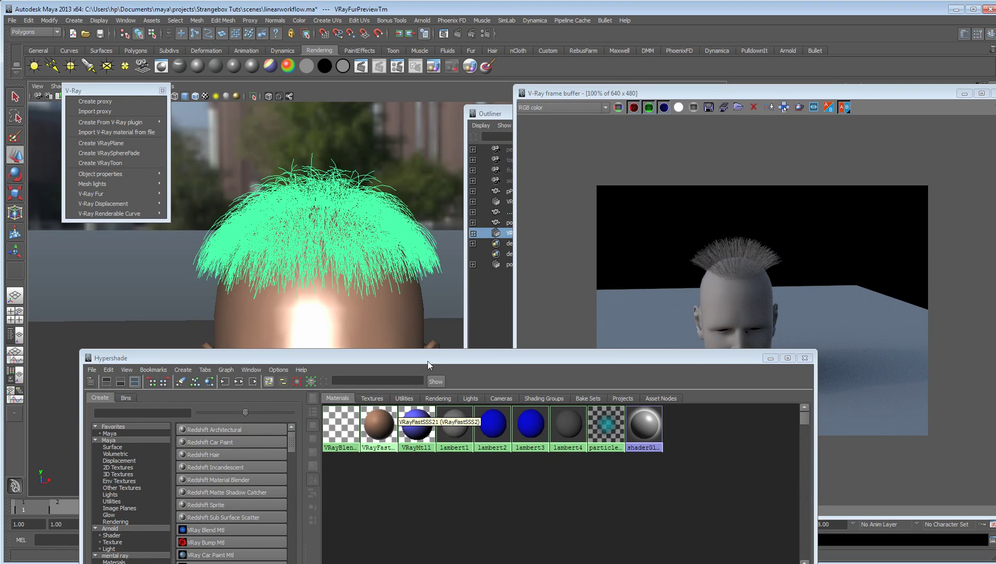
{"action": "left_click_drag", "start_coordinate": [424, 357], "coordinate": [415, 196]}
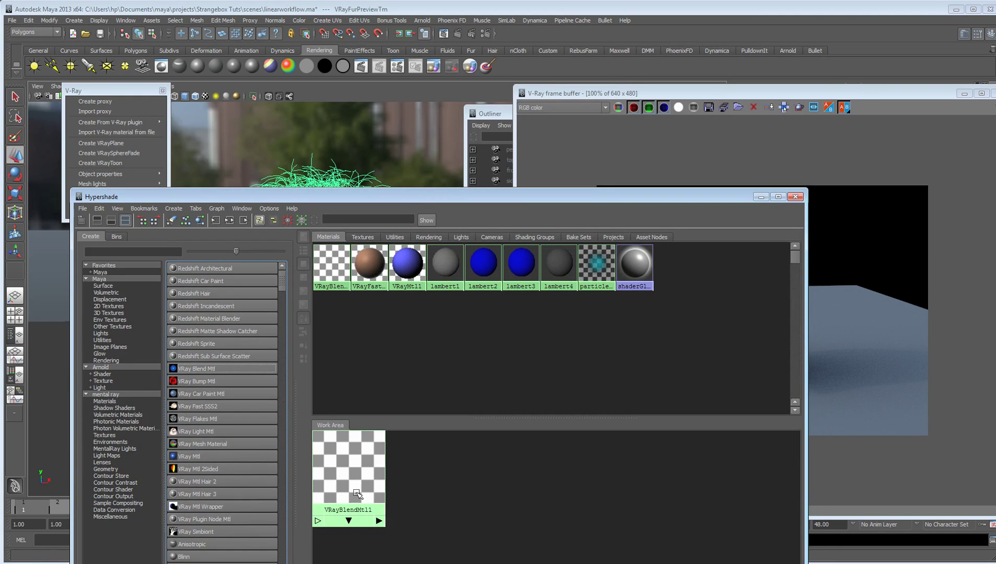
{"action": "left_click", "coordinate": [193, 455]}
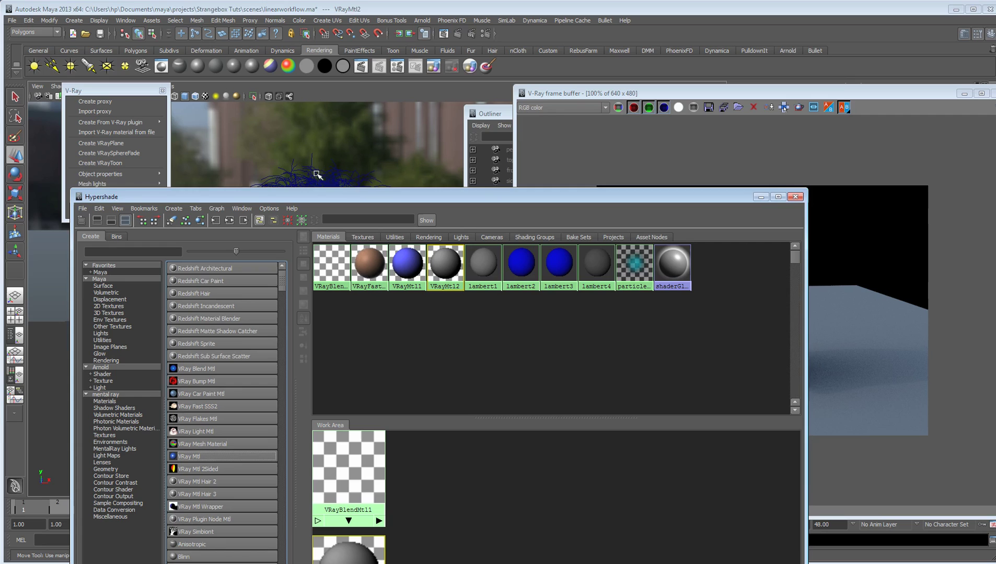
{"action": "left_click", "coordinate": [445, 261]}
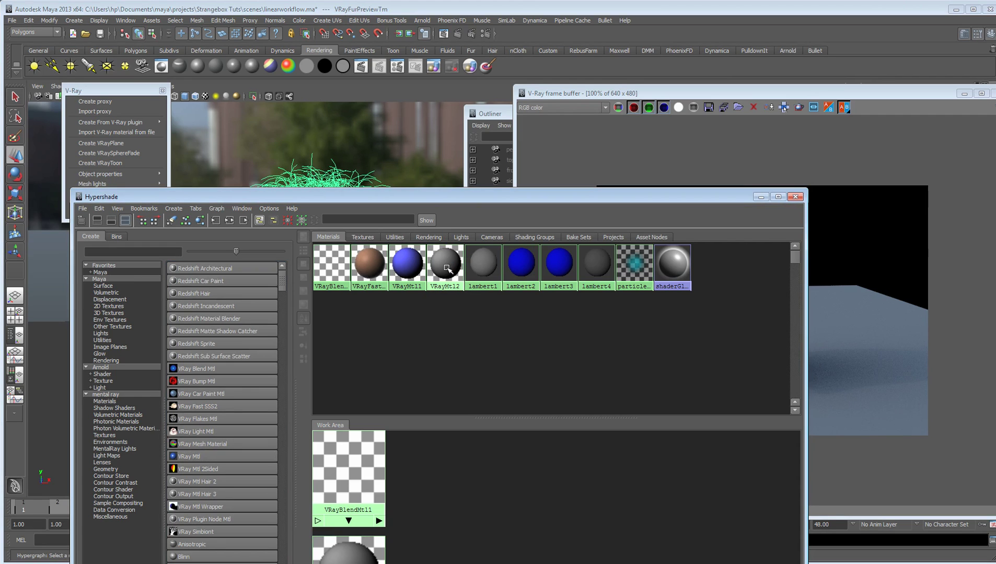
Set VRayMtl2's Diffuse Color to yellow and render the head with yellow hair
{"action": "left_click", "coordinate": [795, 196]}
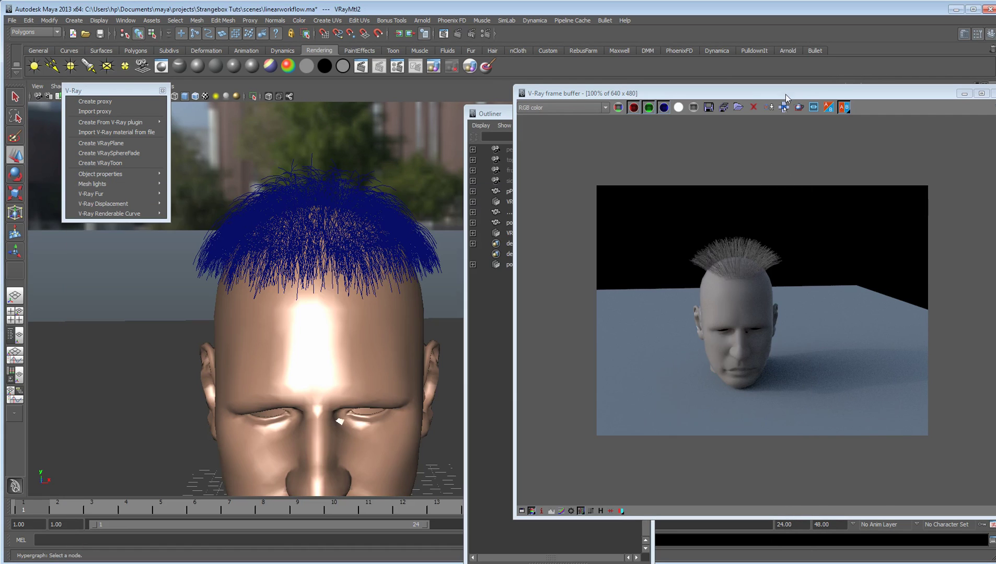
{"action": "left_click_drag", "start_coordinate": [785, 94], "coordinate": [486, 107]}
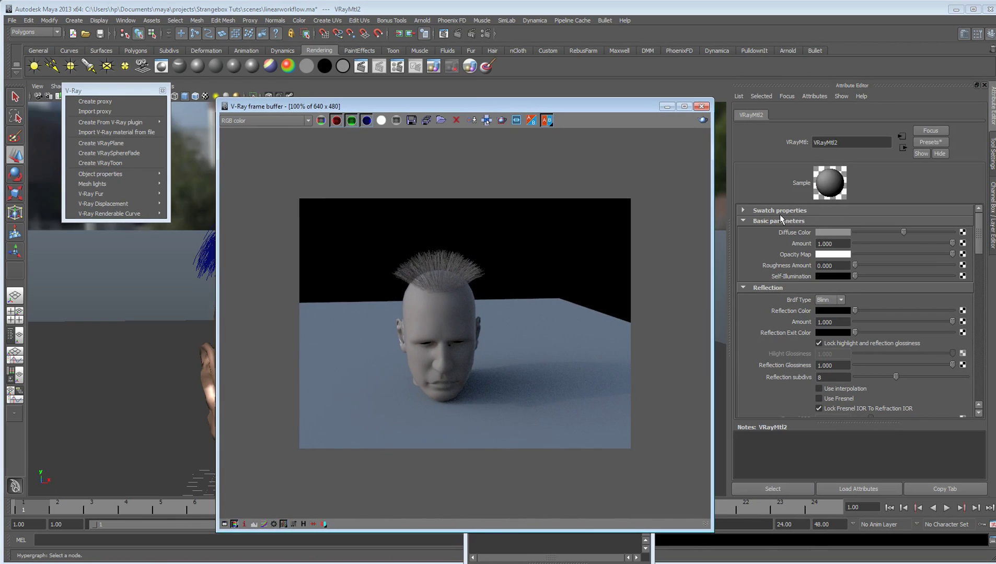
{"action": "left_click", "coordinate": [823, 232]}
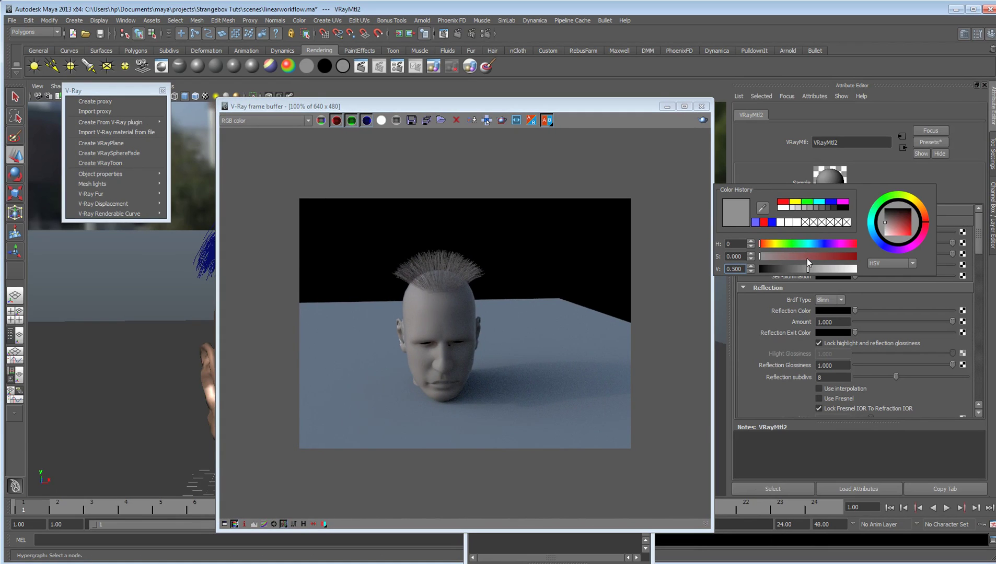
{"action": "left_click_drag", "start_coordinate": [806, 258], "coordinate": [834, 260]}
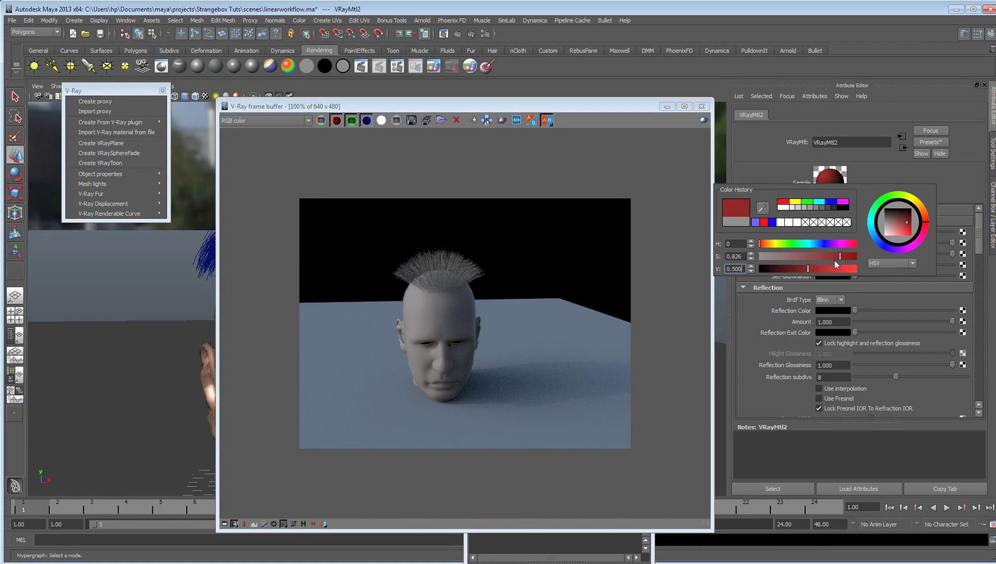
{"action": "left_click", "coordinate": [794, 203]}
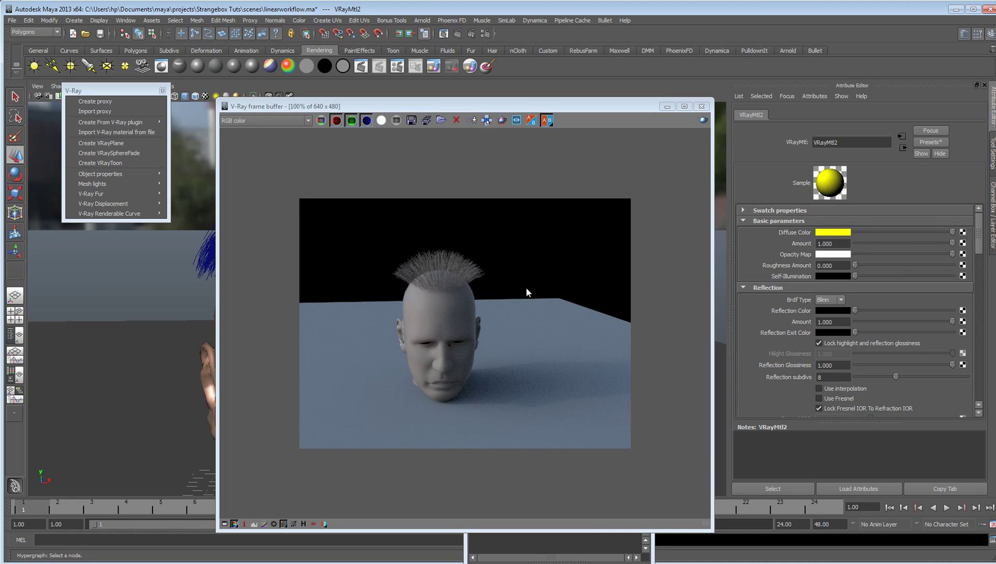
{"action": "left_click", "coordinate": [700, 120]}
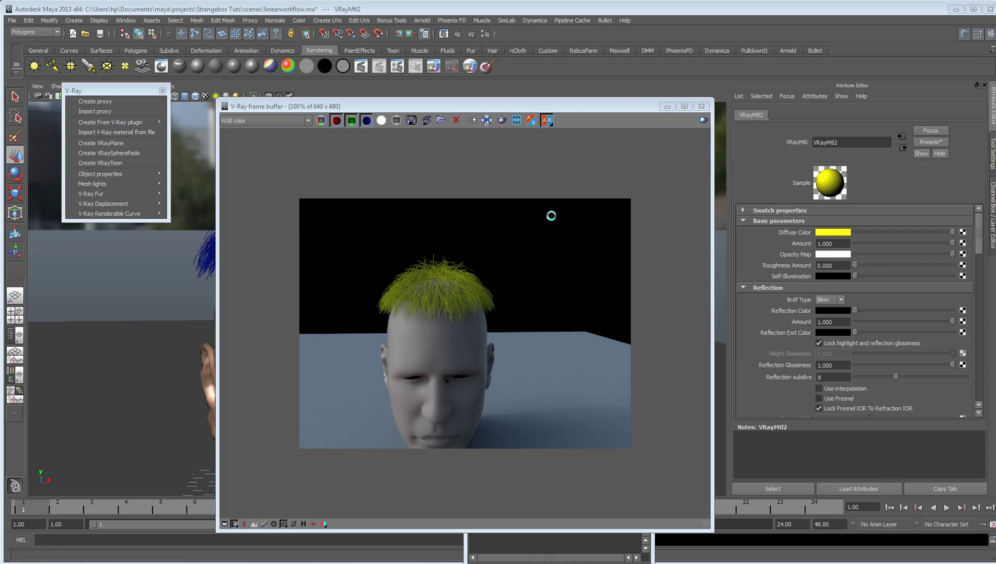
Select pPlane1, add VRayFur to it, and select the new grass fur preview
{"action": "left_click", "coordinate": [699, 107]}
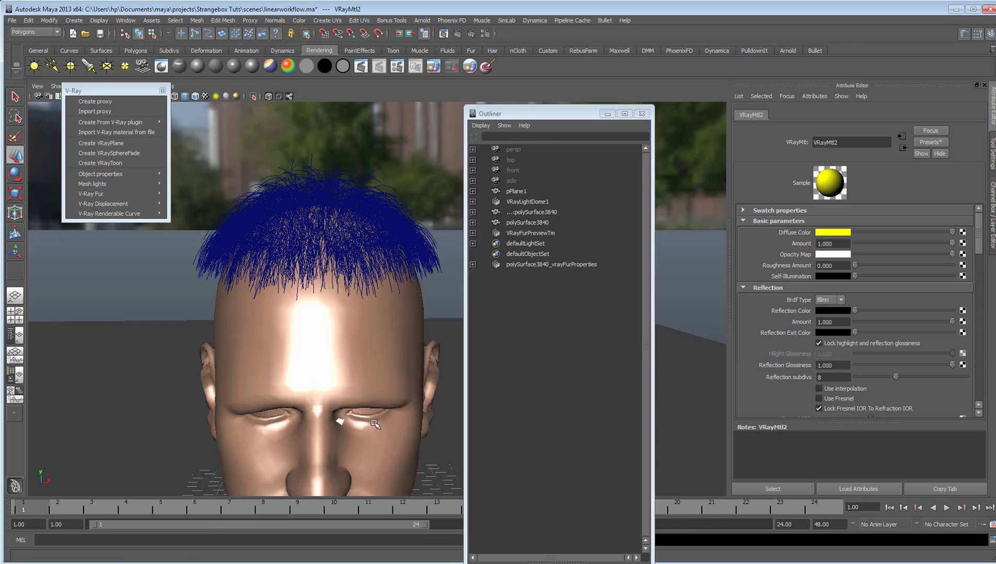
{"action": "left_click_drag", "start_coordinate": [470, 235], "coordinate": [269, 391], "text": "alt"}
{"action": "left_click", "coordinate": [314, 392]}
{"action": "left_click_drag", "start_coordinate": [336, 396], "coordinate": [200, 411], "text": "alt"}
{"action": "mouse_move", "coordinate": [107, 194]}
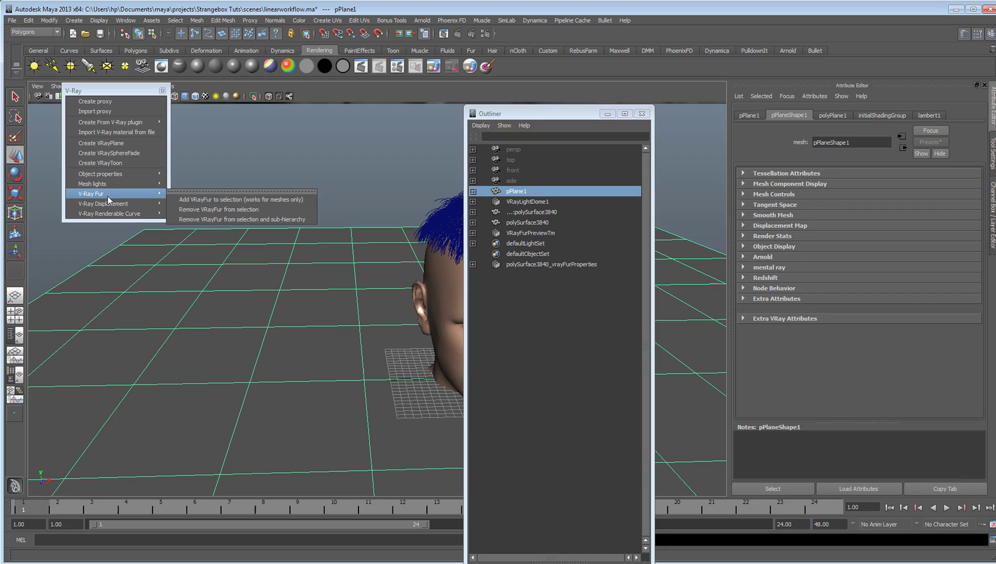
{"action": "left_click", "coordinate": [208, 198]}
{"action": "left_click_drag", "start_coordinate": [307, 291], "coordinate": [274, 249], "text": "alt"}
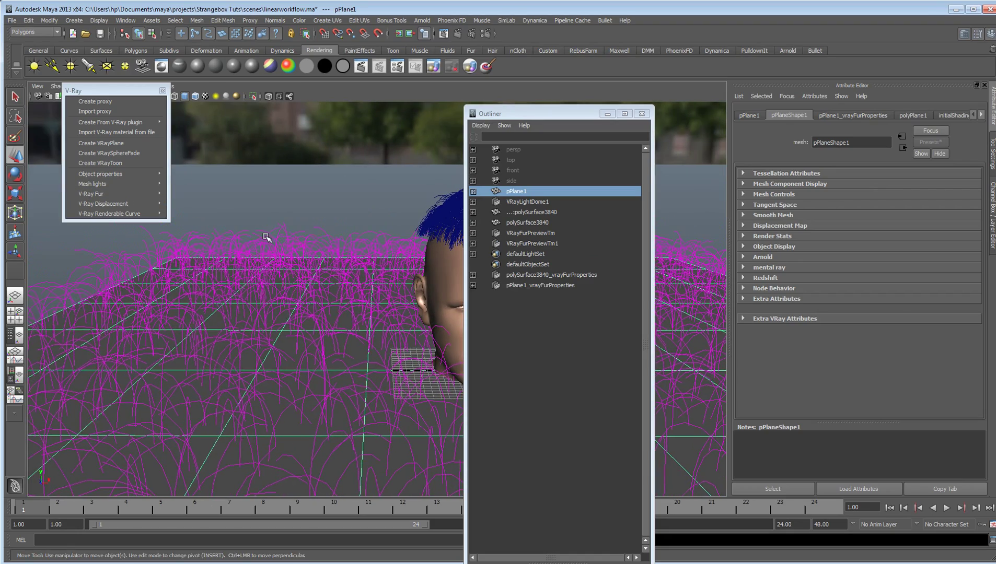
{"action": "left_click", "coordinate": [266, 237]}
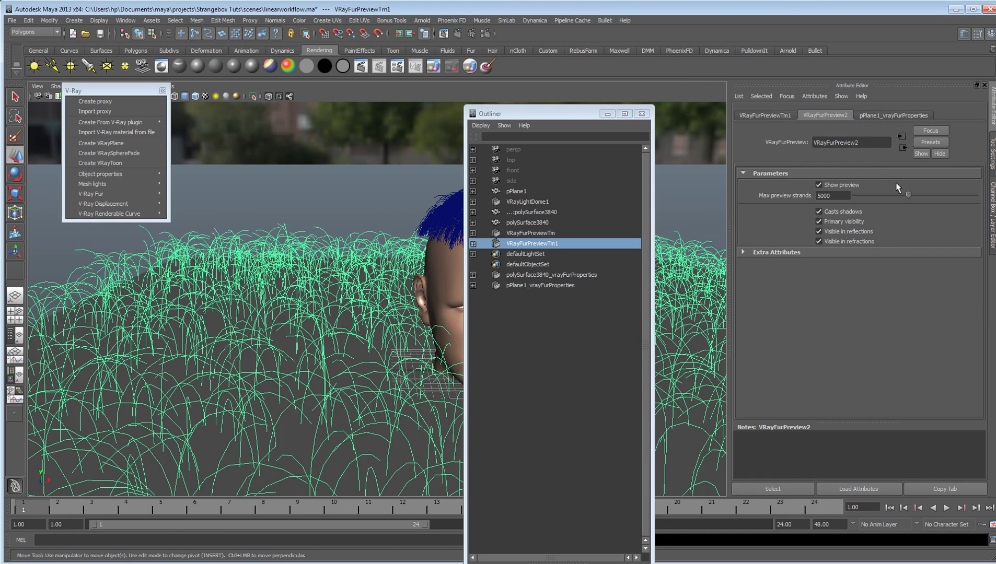
Set the grass to 32 strands per face and shorten its Length to 2.778
{"action": "left_click", "coordinate": [894, 114]}
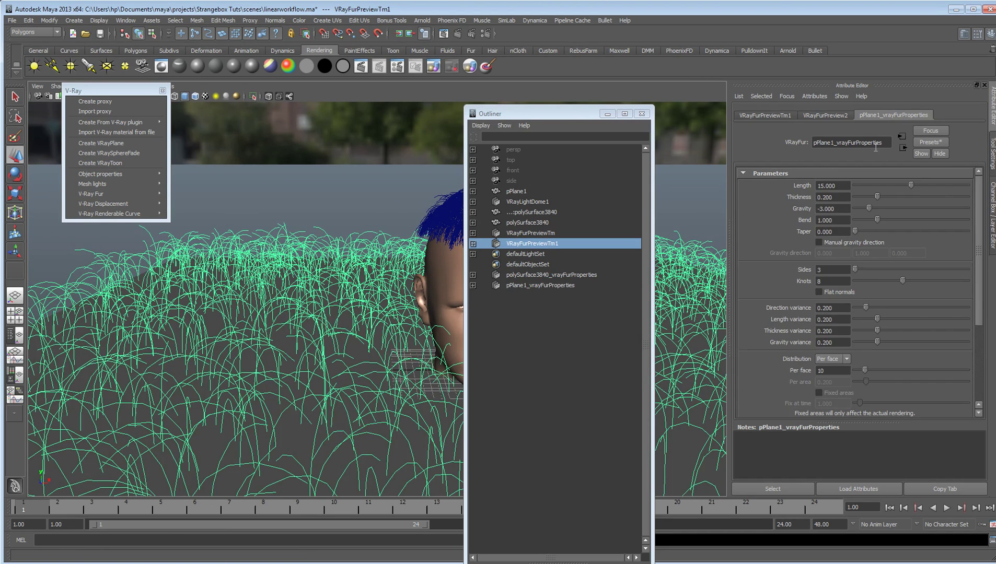
{"action": "scroll", "coordinate": [856, 300], "scroll_direction": "down", "scroll_amount": 1}
{"action": "left_click_drag", "start_coordinate": [865, 246], "coordinate": [891, 251]}
{"action": "scroll", "coordinate": [853, 246], "scroll_direction": "up", "scroll_amount": 4}
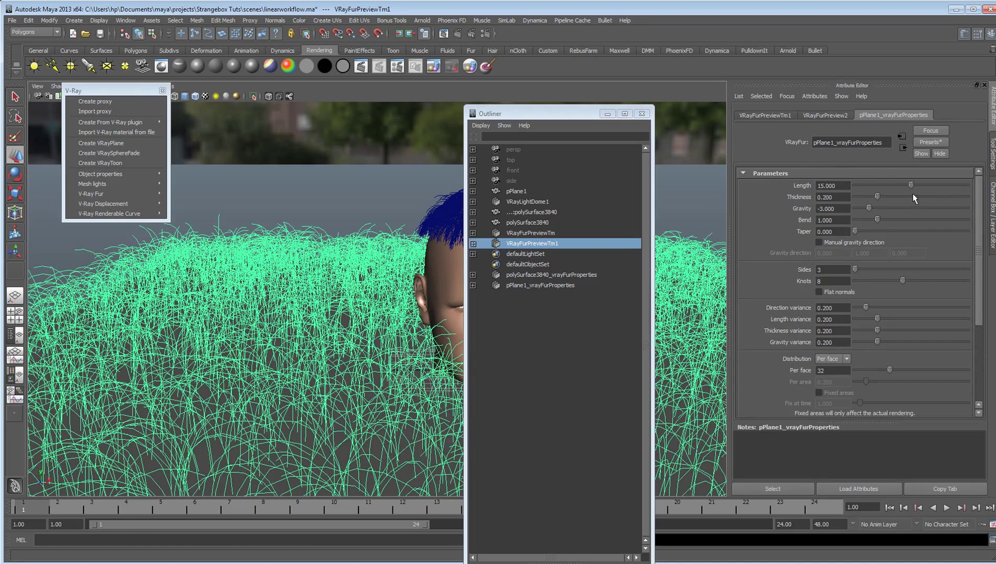
{"action": "left_click_drag", "start_coordinate": [878, 186], "coordinate": [865, 186]}
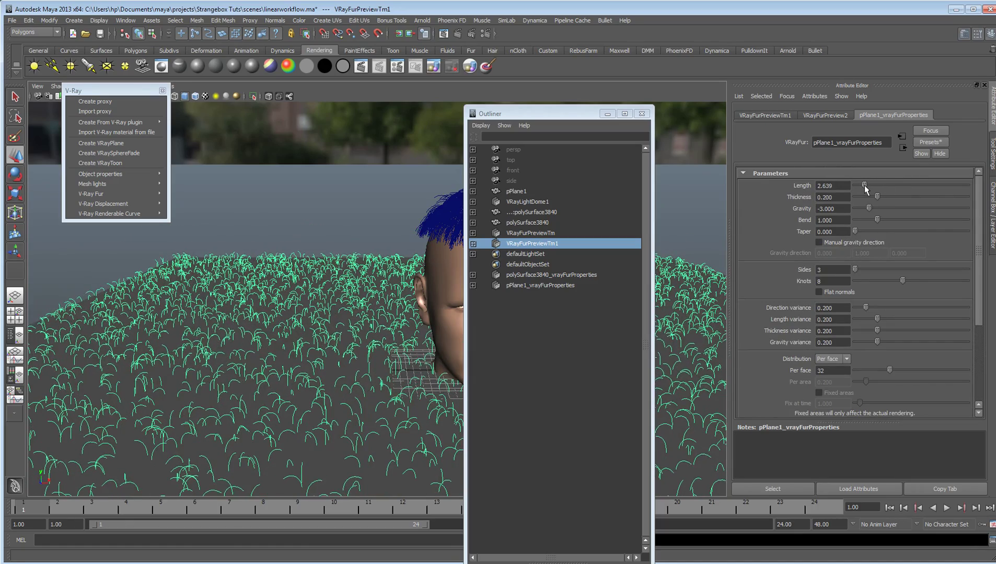
Make the grass blades more upright and raise Gravity variance to 0.620
{"action": "left_click_drag", "start_coordinate": [865, 207], "coordinate": [915, 209]}
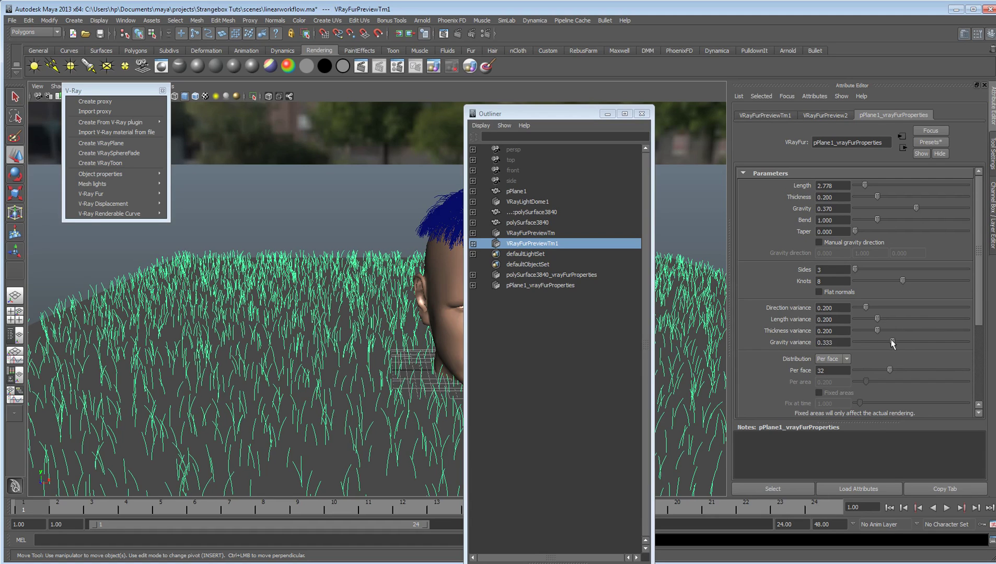
{"action": "left_click_drag", "start_coordinate": [916, 340], "coordinate": [924, 341]}
{"action": "right_click_drag", "start_coordinate": [270, 319], "coordinate": [343, 285], "text": "alt"}
{"action": "middle_click_drag", "start_coordinate": [343, 285], "coordinate": [387, 281], "text": "alt"}
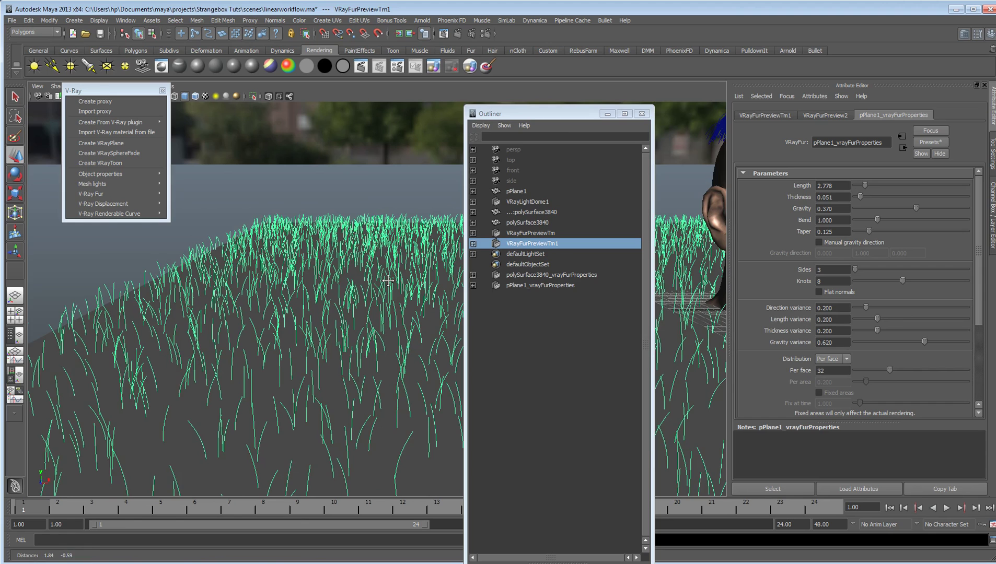
Render the grass plane with V-Ray, then raise Per face to 51 strands
{"action": "left_click", "coordinate": [458, 34]}
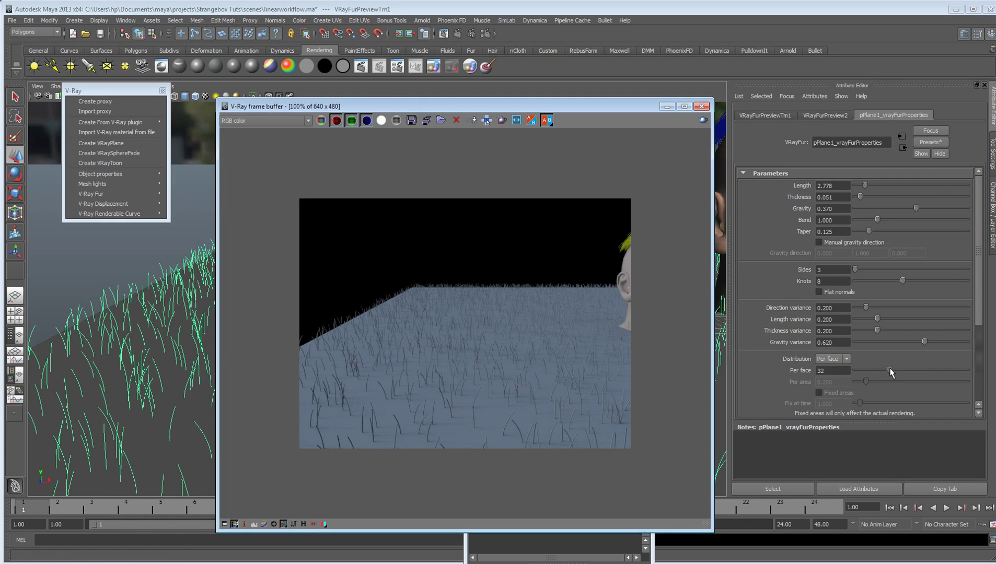
{"action": "left_click_drag", "start_coordinate": [890, 370], "coordinate": [918, 381]}
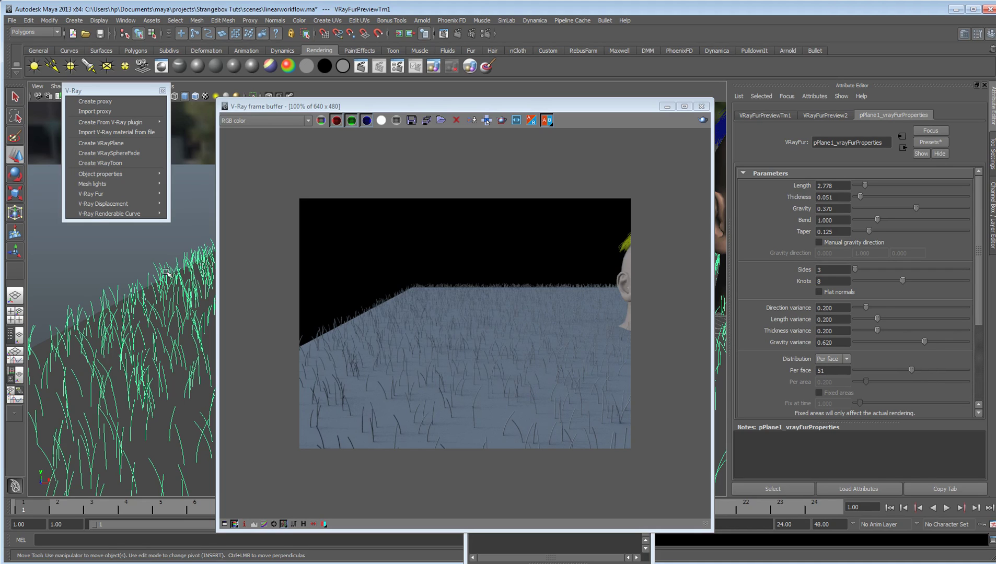
Set Max preview strands in VRayFurPreview2 to 1000000
{"action": "left_click", "coordinate": [831, 114]}
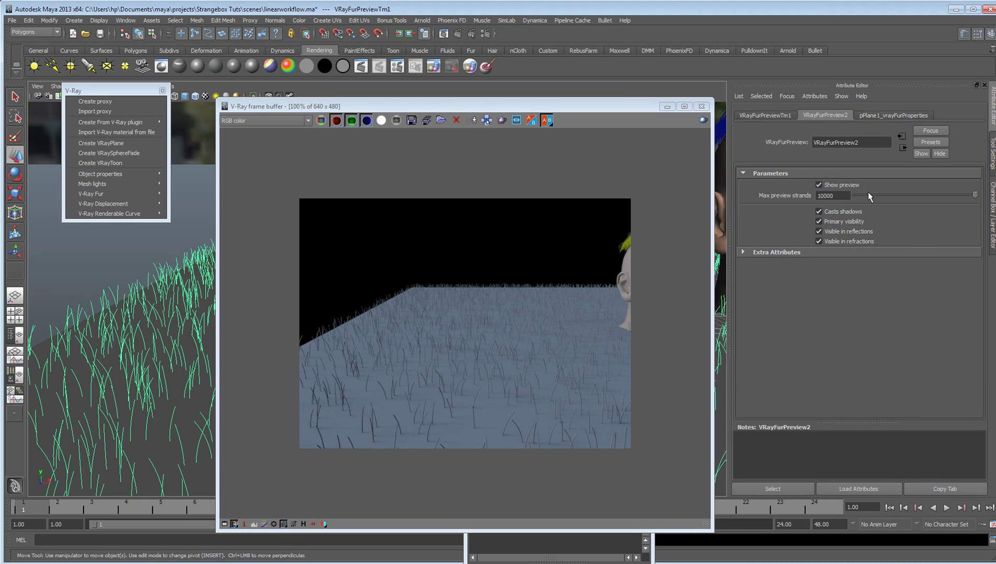
{"action": "left_click_drag", "start_coordinate": [849, 196], "coordinate": [756, 199]}
{"action": "type", "text": "1000000"}
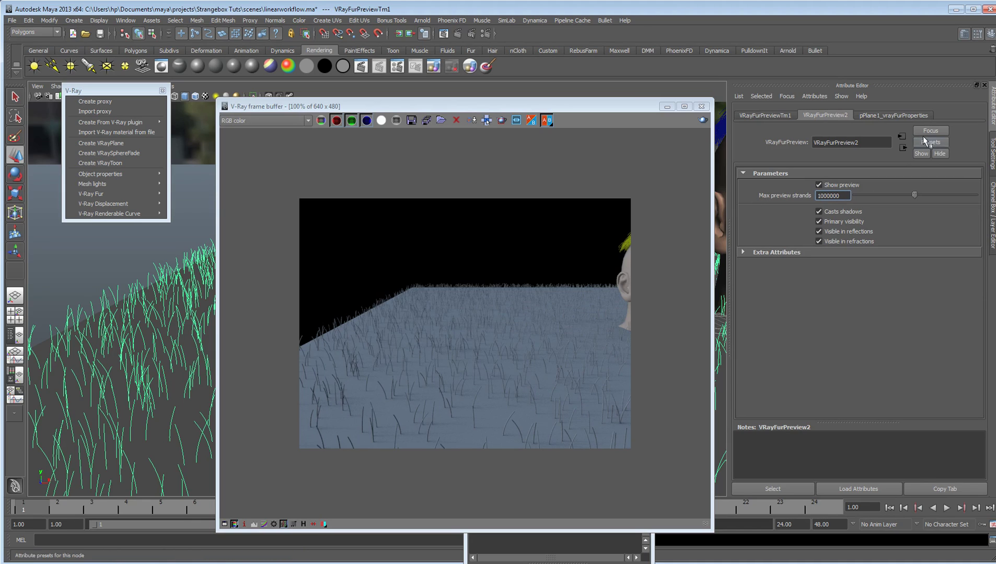
Re-render the grass, close the frame buffer, and select the ground plane pPlane1
{"action": "left_click", "coordinate": [702, 121]}
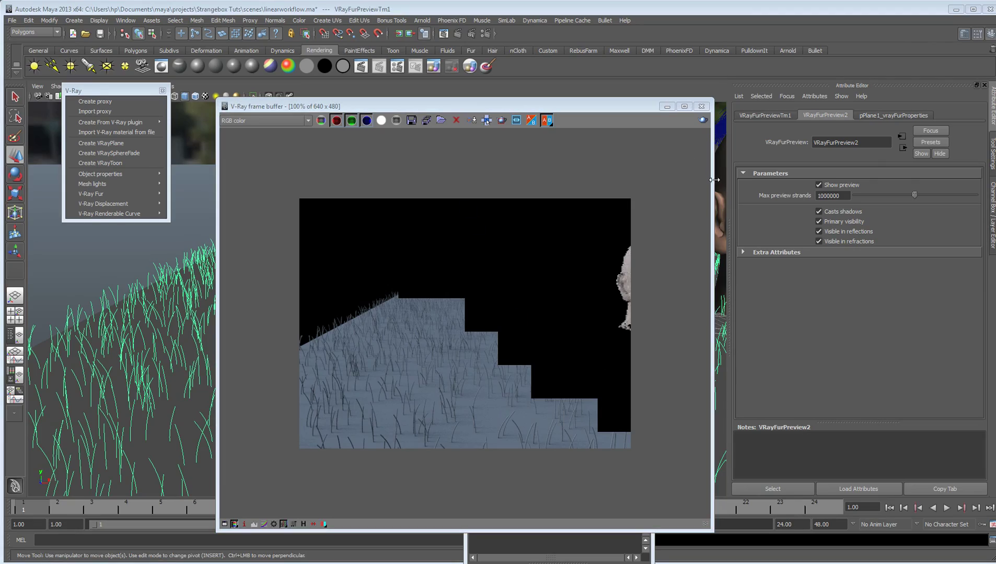
{"action": "left_click", "coordinate": [702, 107]}
{"action": "left_click_drag", "start_coordinate": [314, 397], "coordinate": [292, 266], "text": "alt"}
{"action": "right_click_drag", "start_coordinate": [292, 266], "coordinate": [254, 365], "text": "alt"}
{"action": "left_click", "coordinate": [287, 349]}
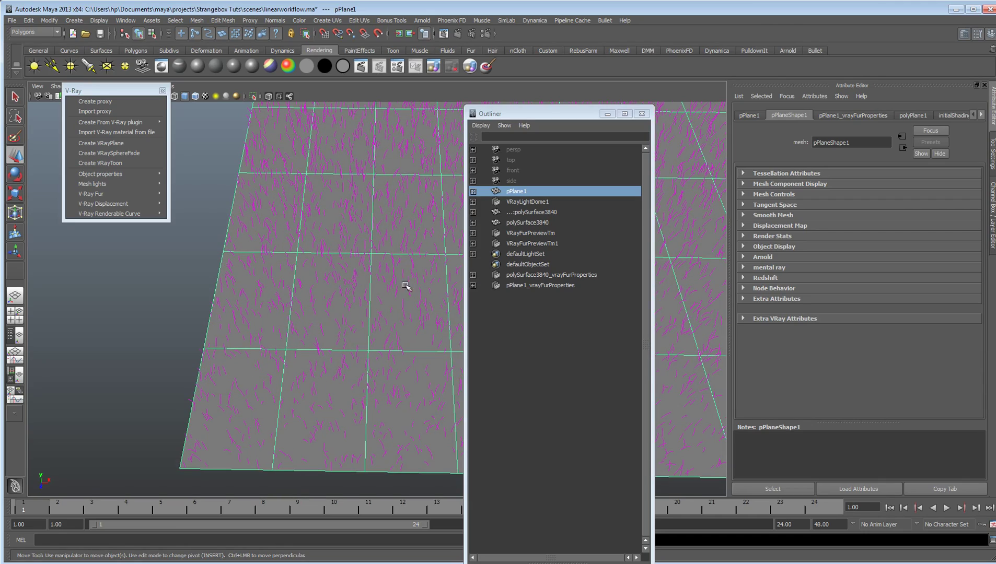
Orbit from the grass up to the head and select the mohawk fur
{"action": "left_click_drag", "start_coordinate": [361, 274], "coordinate": [345, 333], "text": "alt"}
{"action": "left_click_drag", "start_coordinate": [329, 245], "coordinate": [396, 278], "text": "alt"}
{"action": "scroll", "coordinate": [360, 313], "scroll_direction": "up", "scroll_amount": 6}
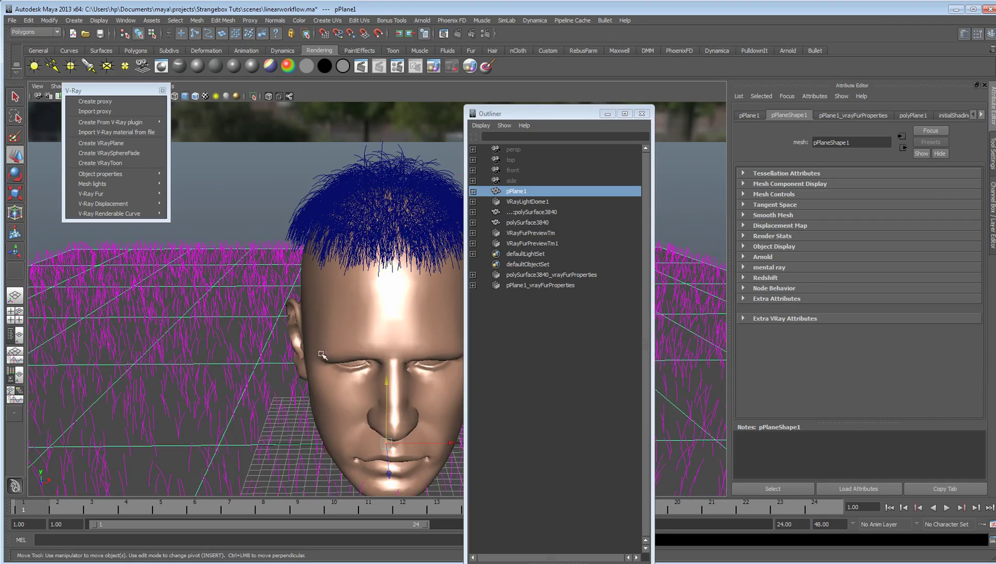
{"action": "left_click", "coordinate": [324, 180]}
Review the polySurface3840_vrayFurProperties parameters, including distribution at 24 strands per face
{"action": "left_click", "coordinate": [907, 114]}
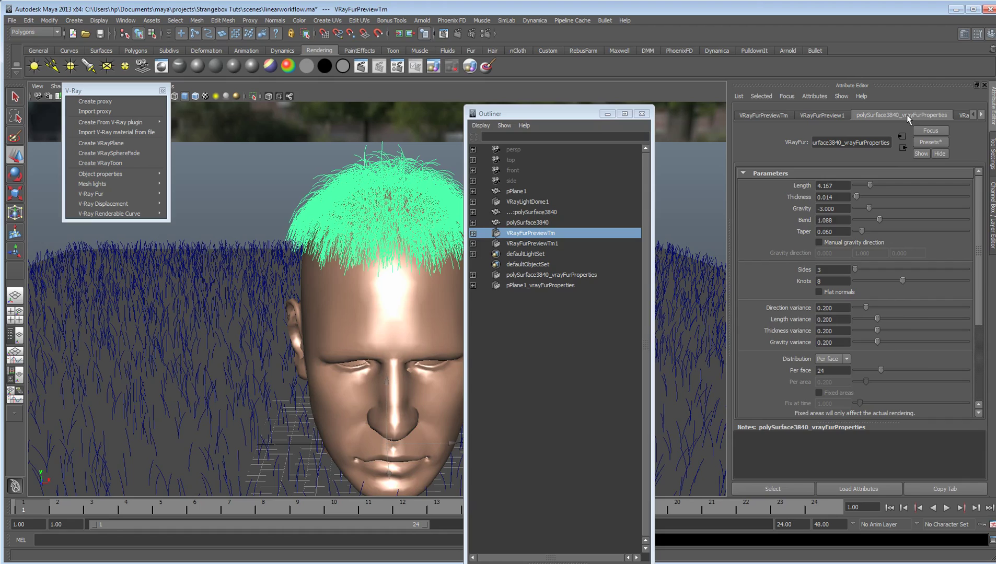
{"action": "scroll", "coordinate": [824, 341], "scroll_direction": "down", "scroll_amount": 3}
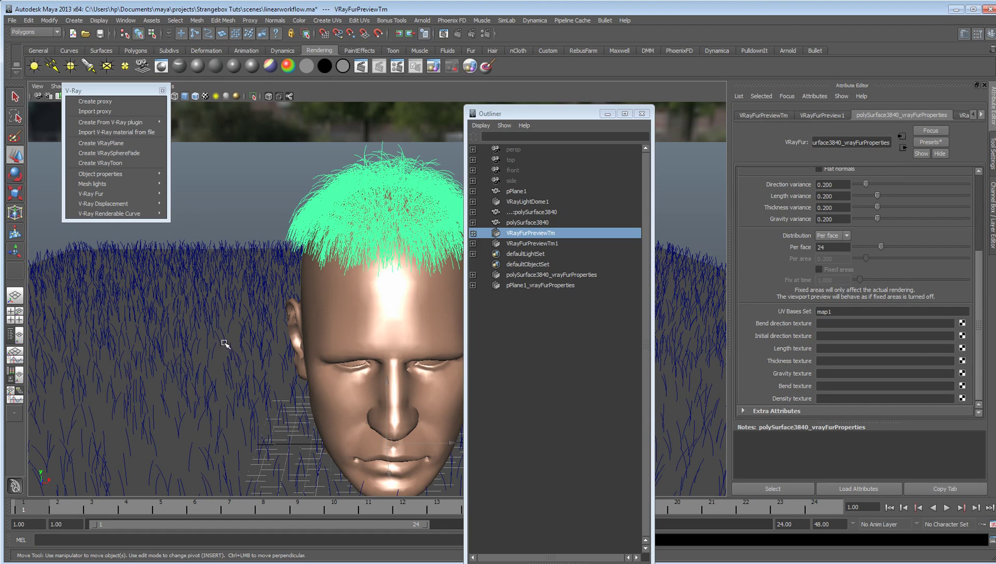
{"action": "scroll", "coordinate": [227, 358], "scroll_direction": "down", "scroll_amount": 2}
{"action": "scroll", "coordinate": [251, 360], "scroll_direction": "down", "scroll_amount": 2}
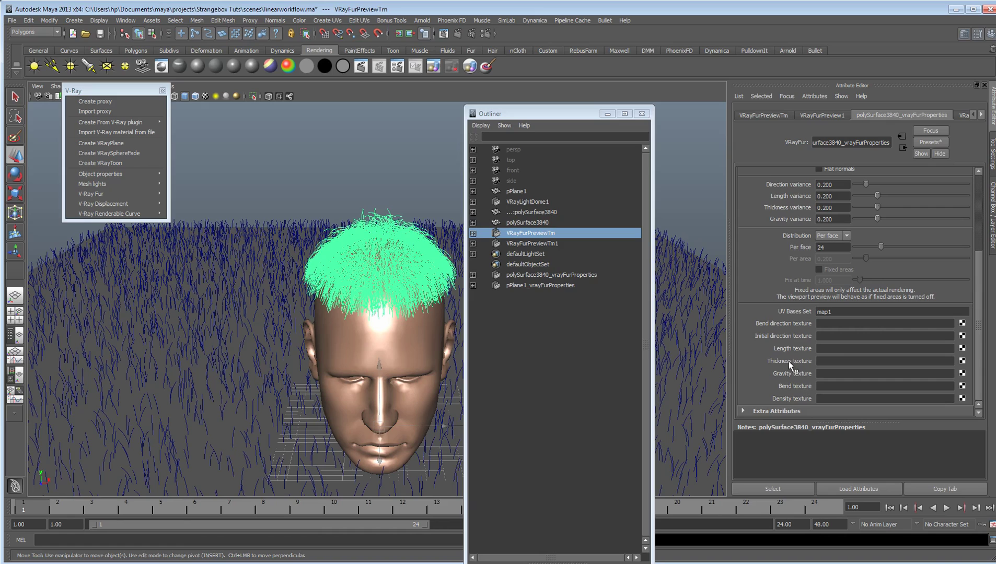
{"action": "scroll", "coordinate": [208, 367], "scroll_direction": "down", "scroll_amount": 3}
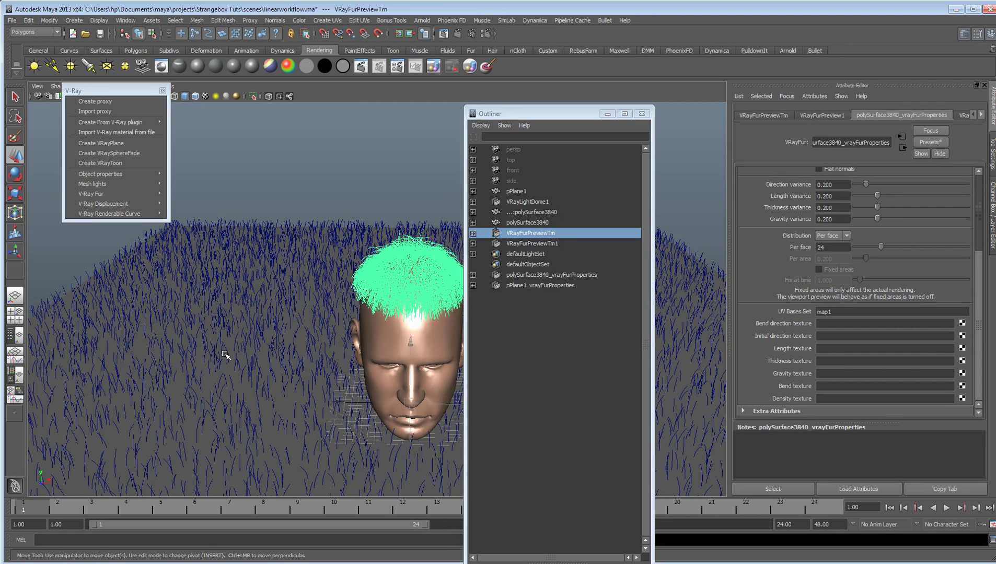
{"action": "left_click", "coordinate": [217, 366]}
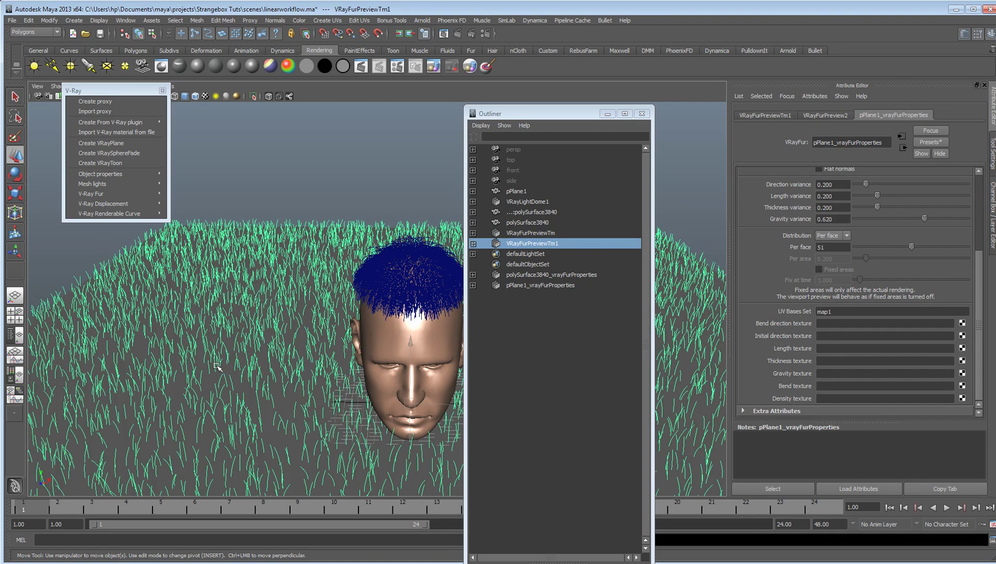
{"action": "left_click", "coordinate": [283, 405]}
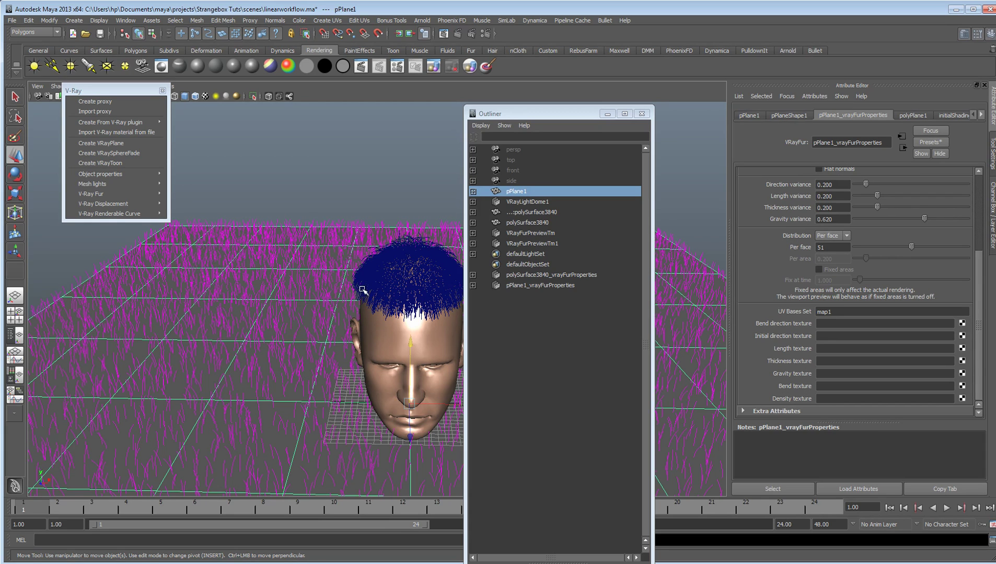
{"action": "right_click_drag", "start_coordinate": [303, 316], "coordinate": [371, 307], "text": "alt"}
{"action": "left_click_drag", "start_coordinate": [371, 308], "coordinate": [288, 269], "text": "alt"}
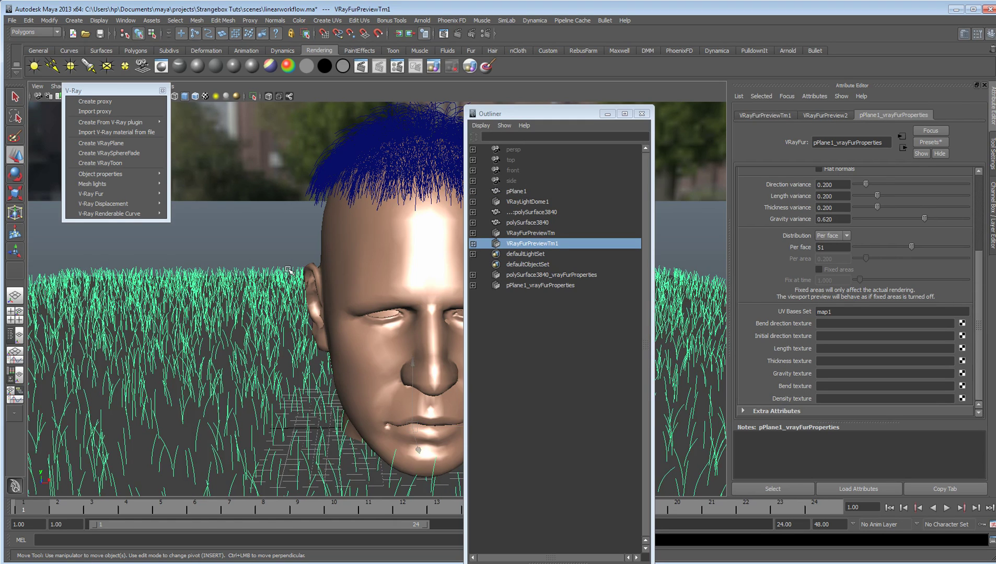